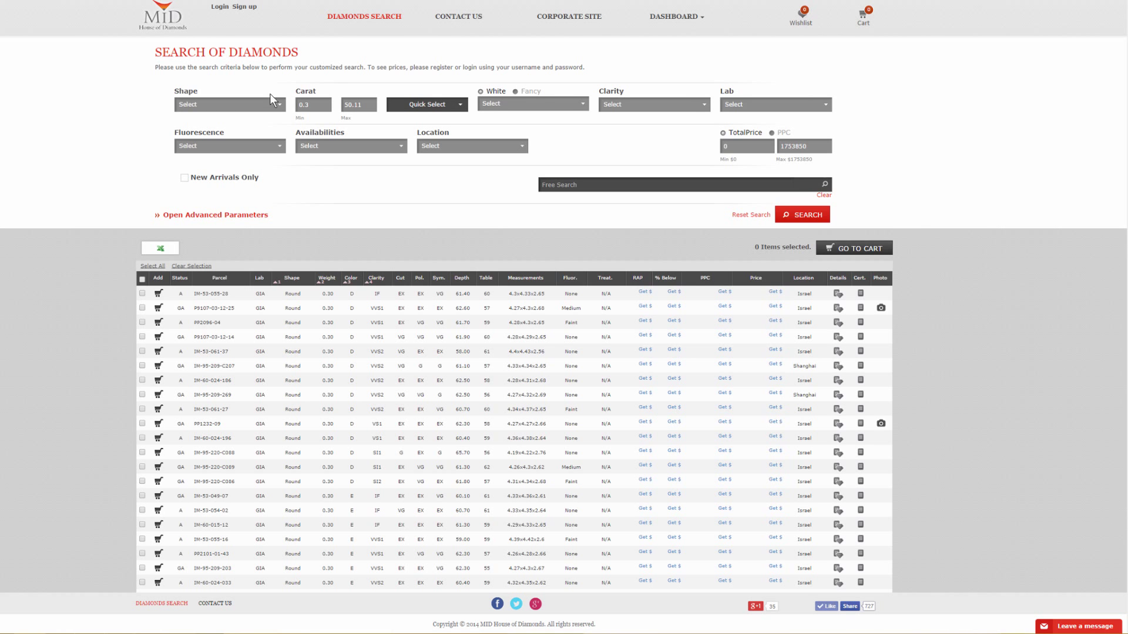
# - Sign in with the account e-mail and password to reach My Dashboard
pyautogui.click(223, 12)
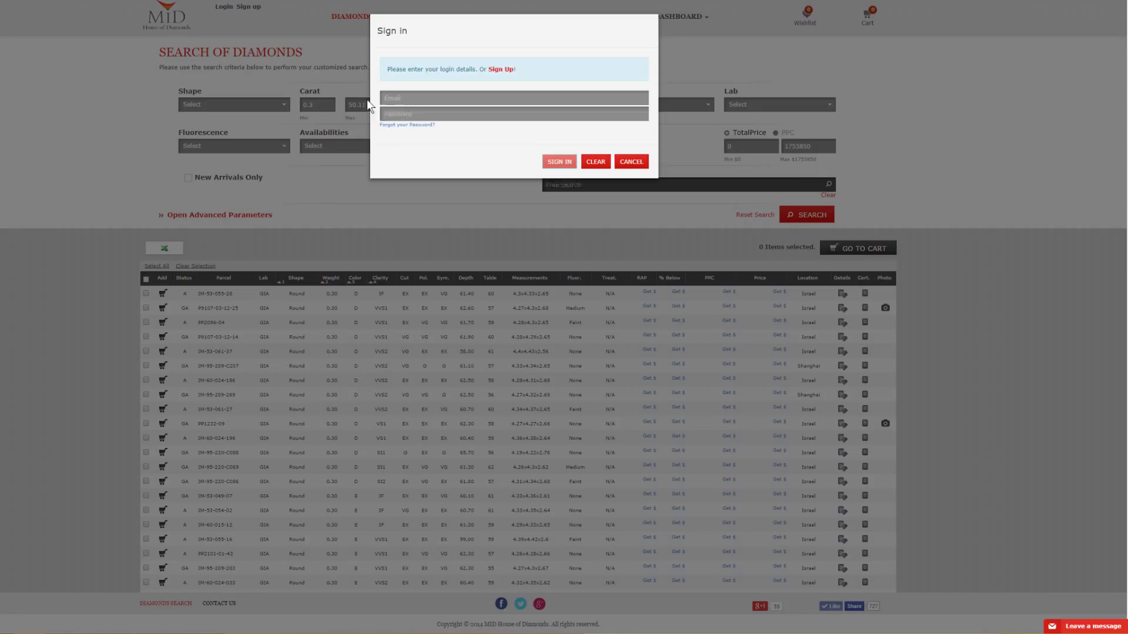
pyautogui.click(410, 97)
pyautogui.hotkey('ctrl', 'v')
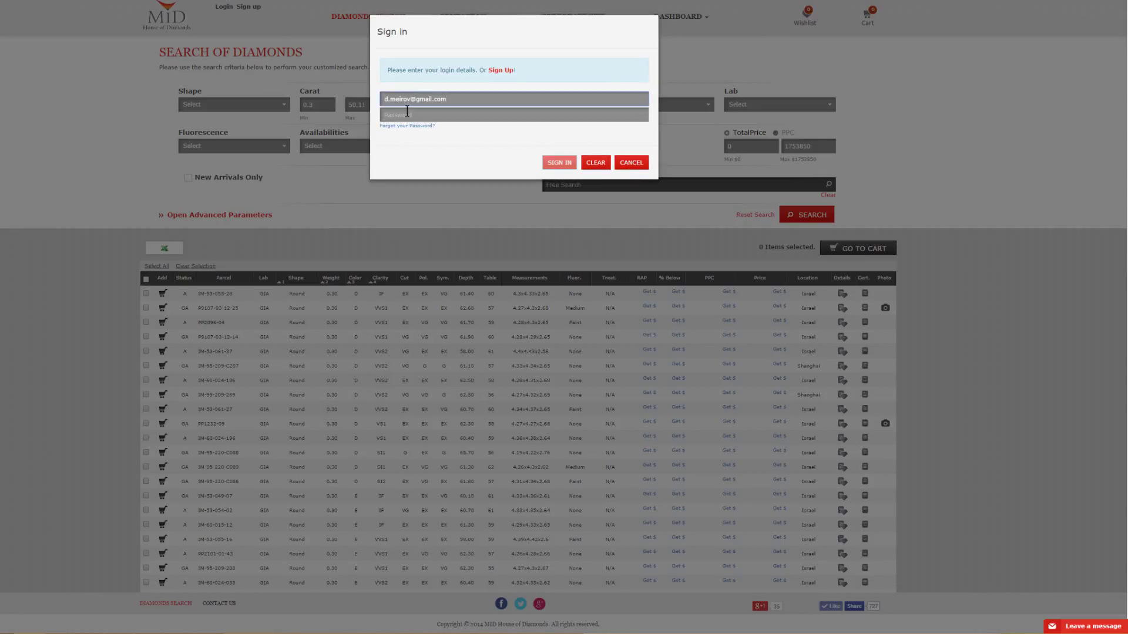
pyautogui.click(407, 112)
pyautogui.write('••')
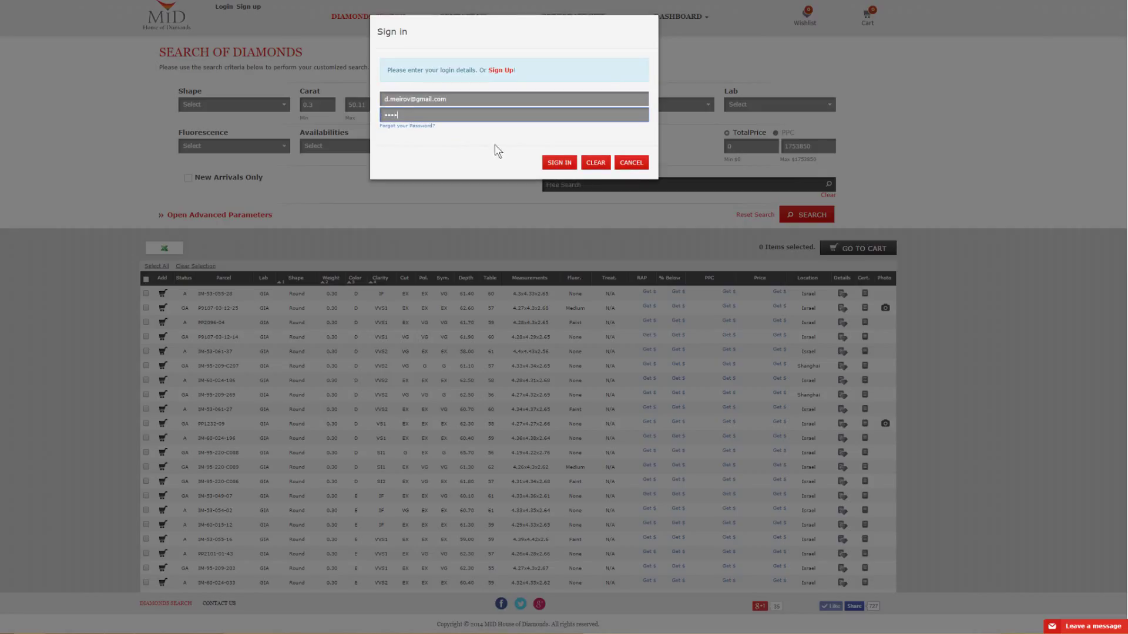
pyautogui.click(563, 163)
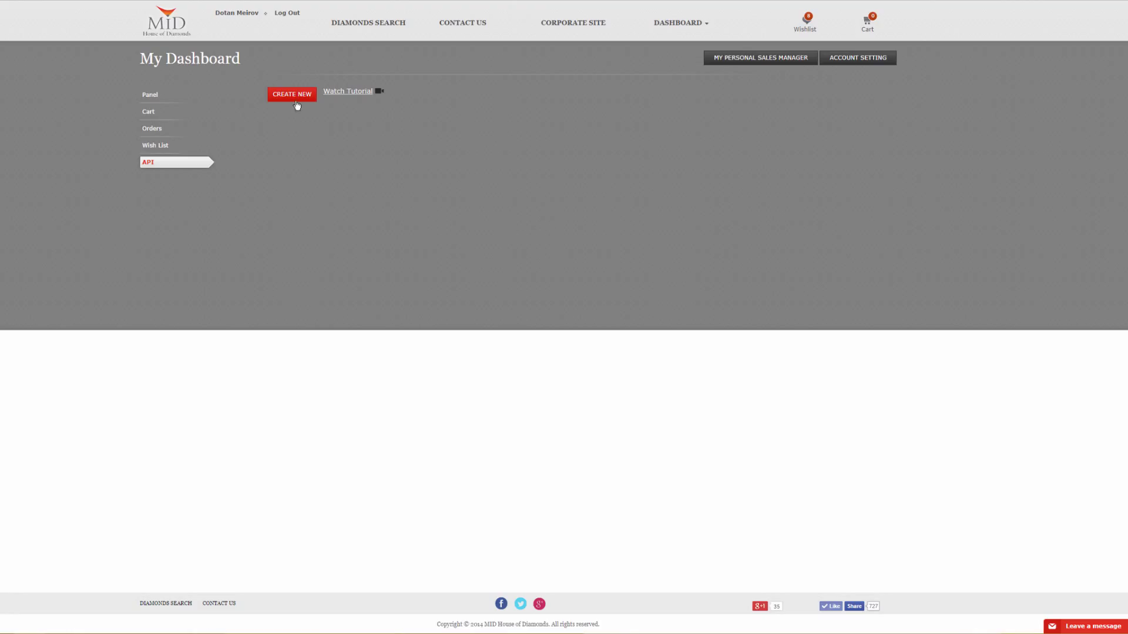
# - Create a new API query and replace its default 'New API Query' name with DIAMONDS
pyautogui.click(297, 98)
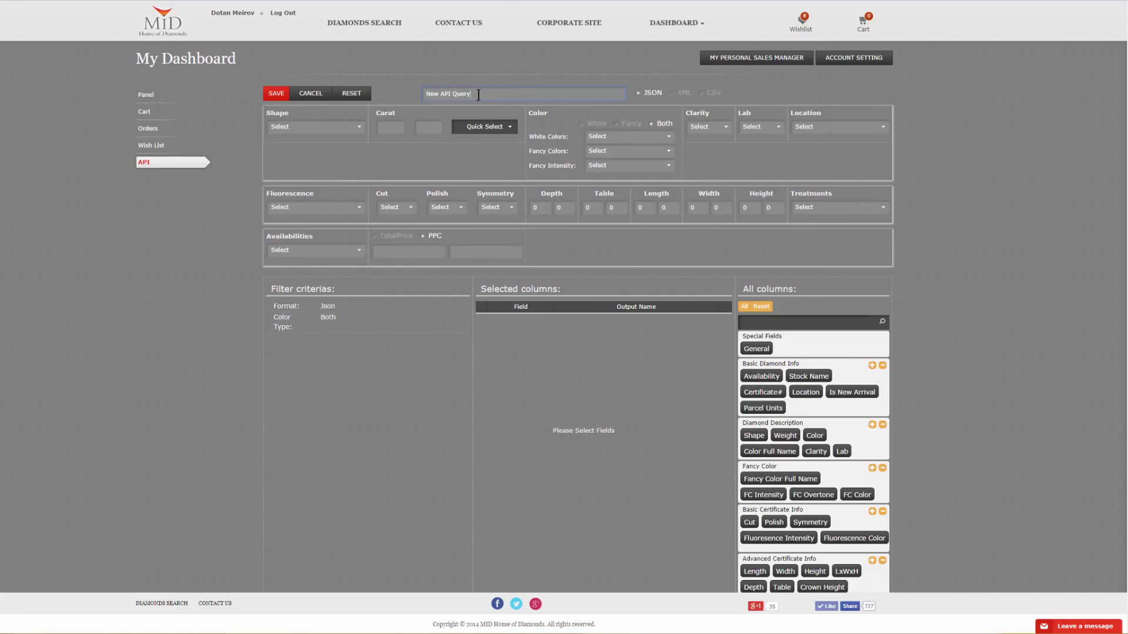
pyautogui.moveTo(478, 95); pyautogui.dragTo(407, 95)
pyautogui.press('BackSpace')
pyautogui.write('DIAMONDS')
# - Try the XML, JSON and CSV output formats, leaving CSV selected, and view the Shape options
pyautogui.click(683, 94)
pyautogui.click(713, 95)
pyautogui.click(653, 94)
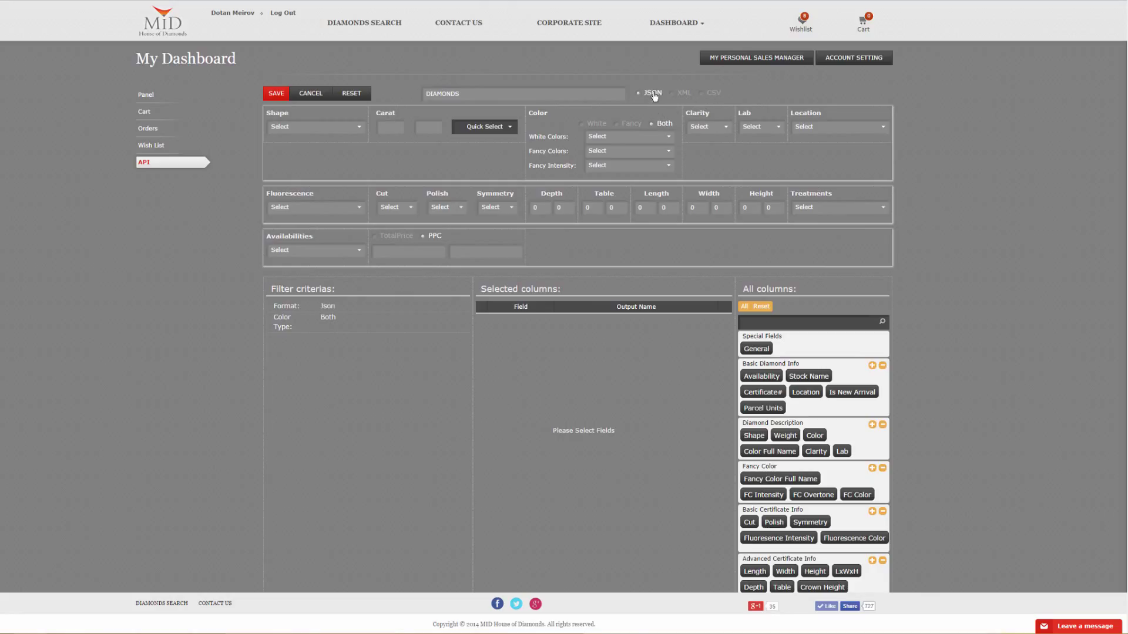
pyautogui.click(687, 95)
pyautogui.click(716, 95)
pyautogui.click(293, 127)
pyautogui.click(583, 124)
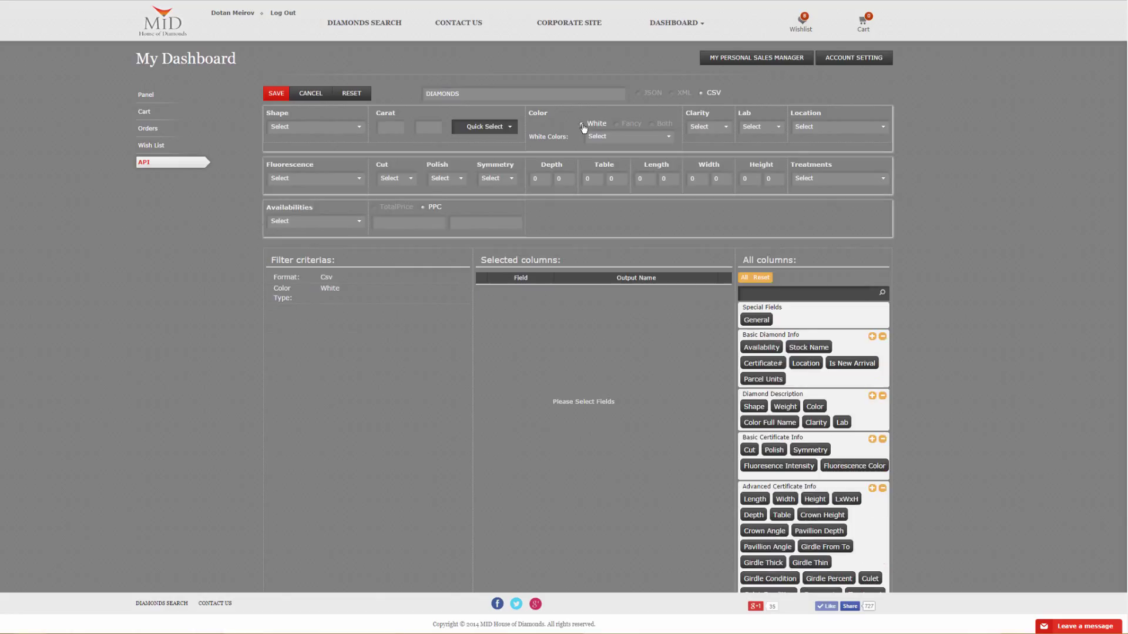
pyautogui.click(620, 125)
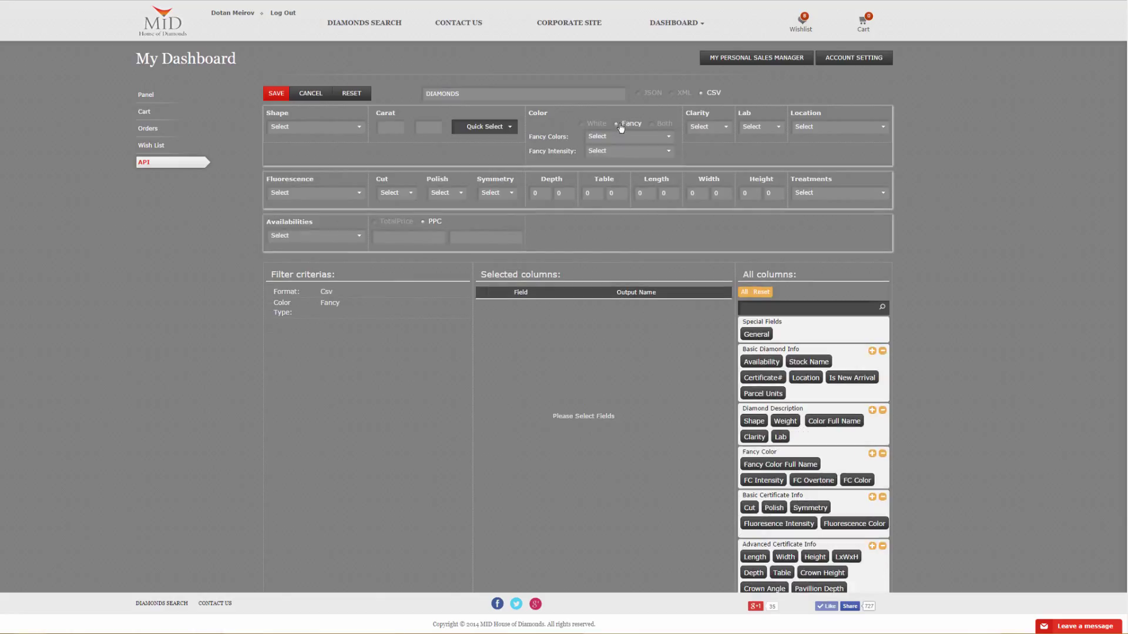
pyautogui.click(656, 128)
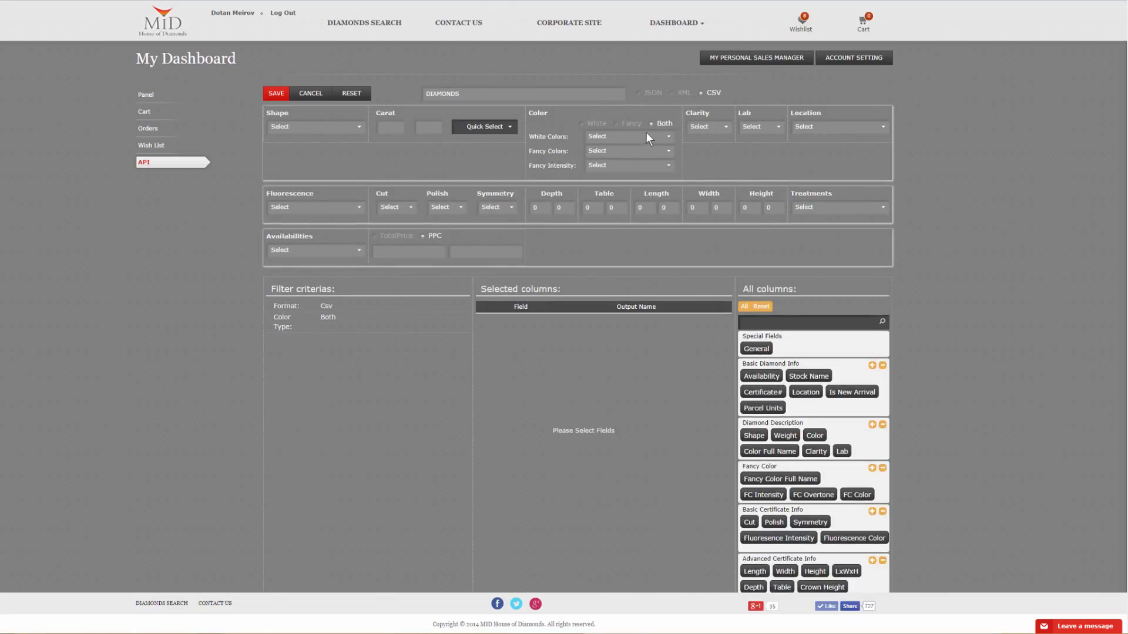
pyautogui.click(656, 136)
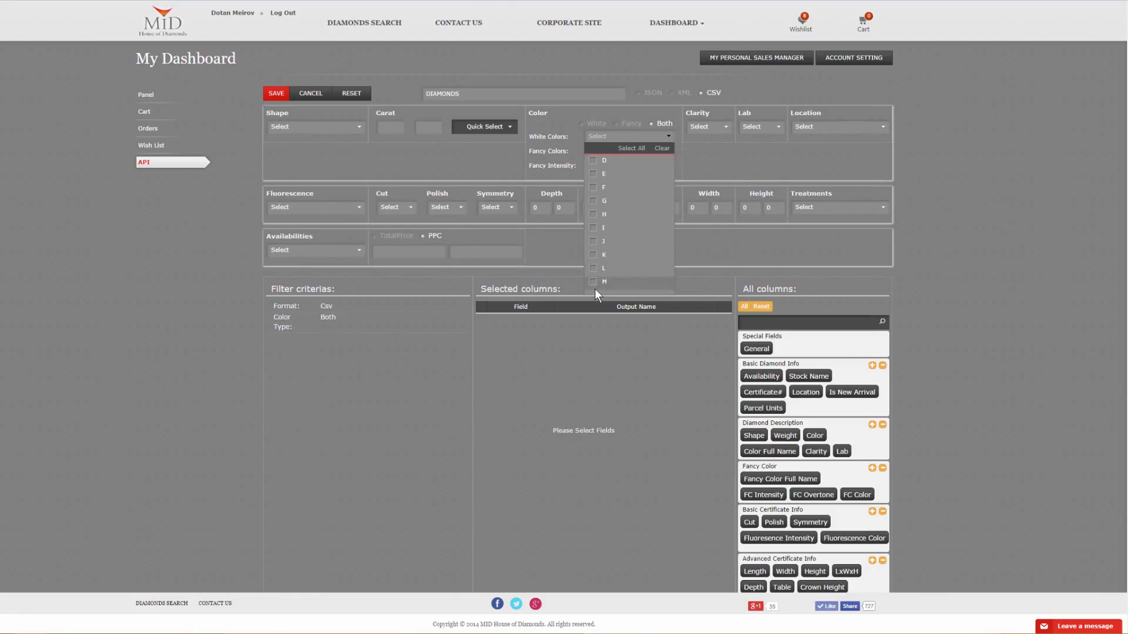
pyautogui.click(572, 121)
pyautogui.click(607, 151)
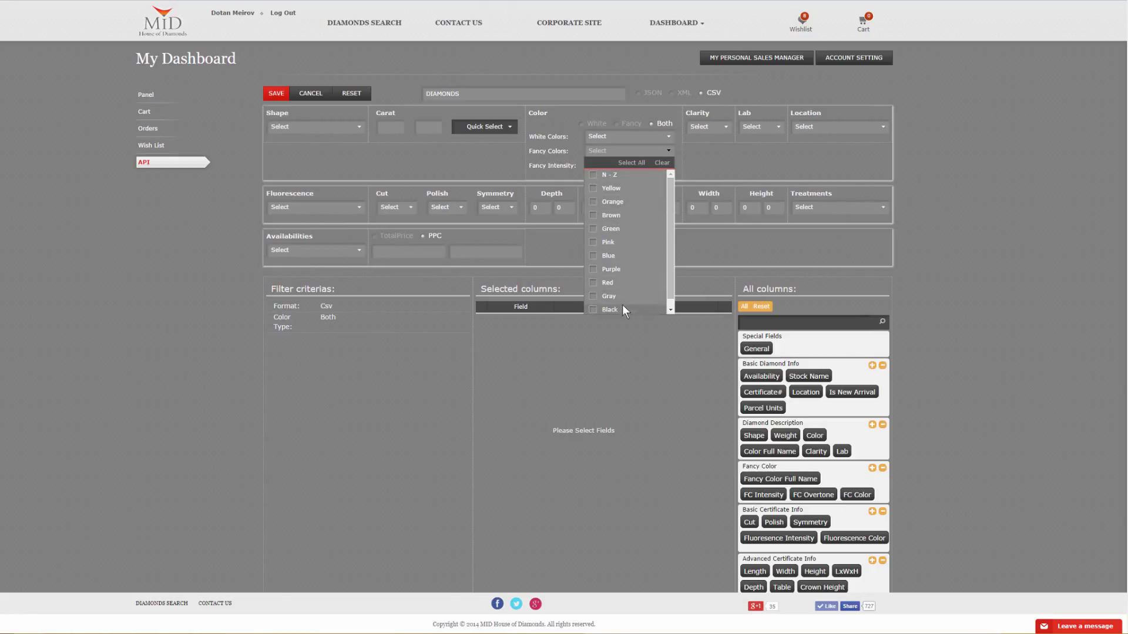
pyautogui.click(566, 152)
pyautogui.click(619, 165)
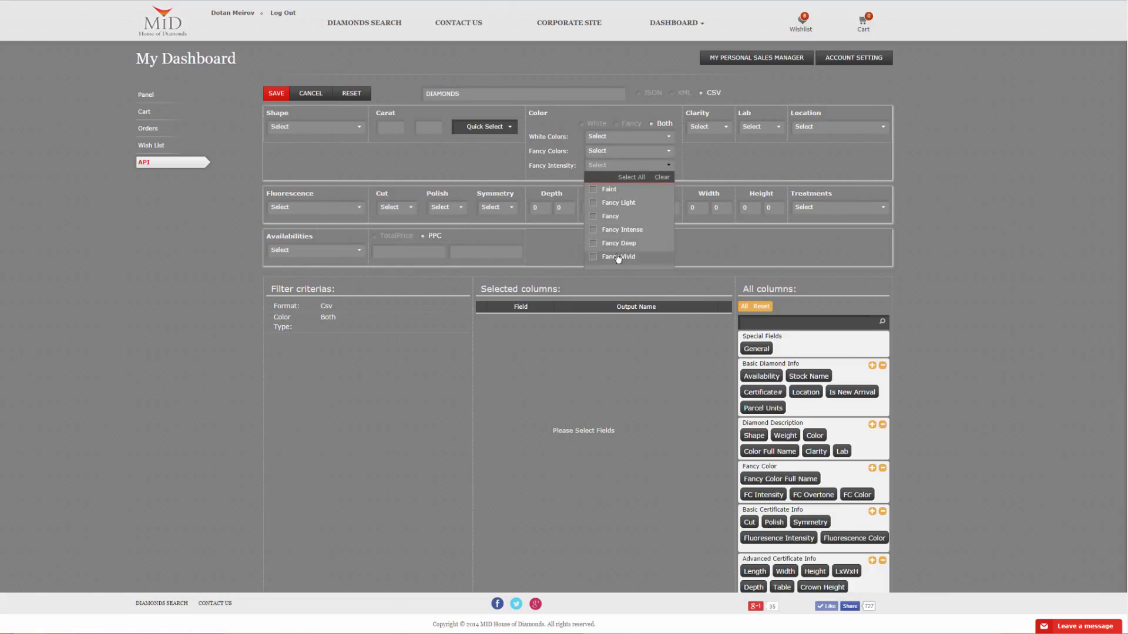
pyautogui.click(600, 165)
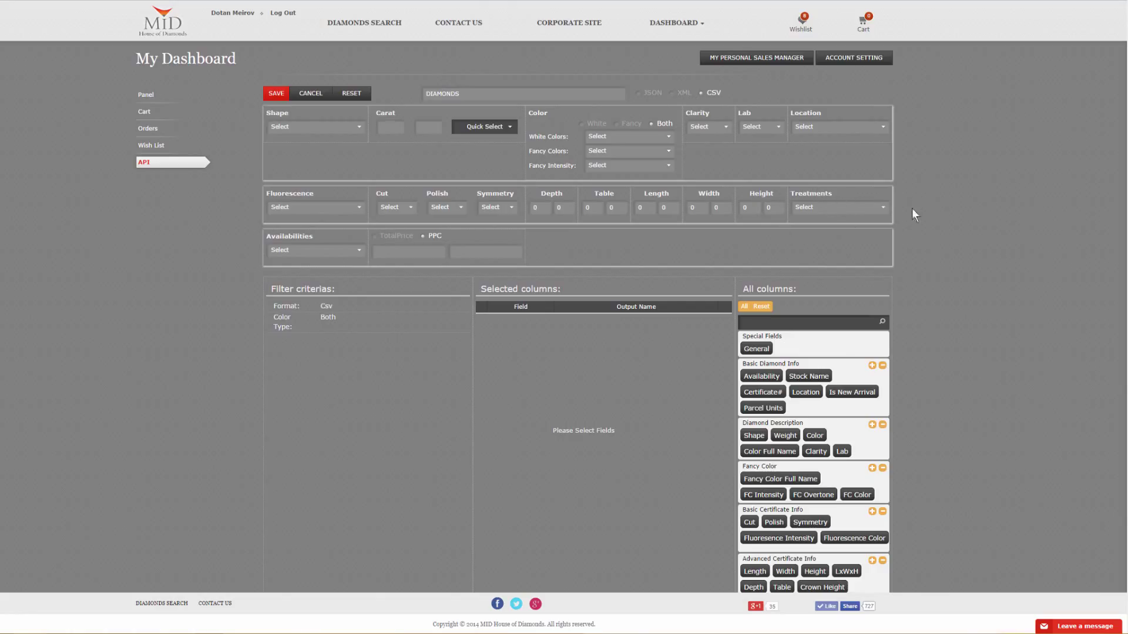
# - Tick N/A in the Treatments dropdown so only untreated diamonds are included
pyautogui.click(876, 206)
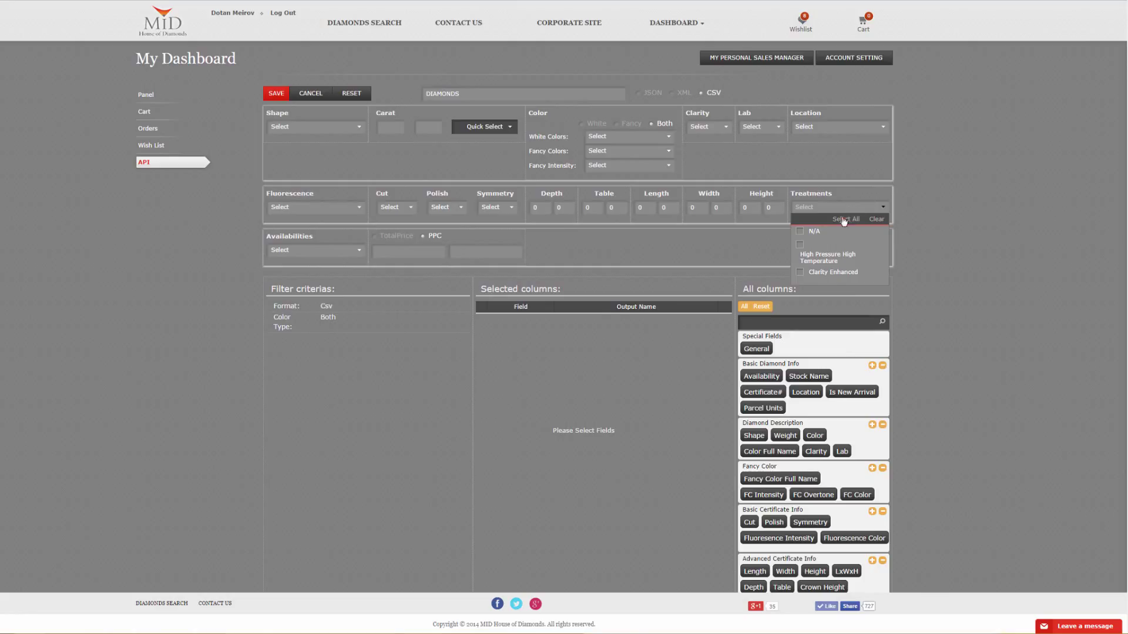
pyautogui.click(800, 232)
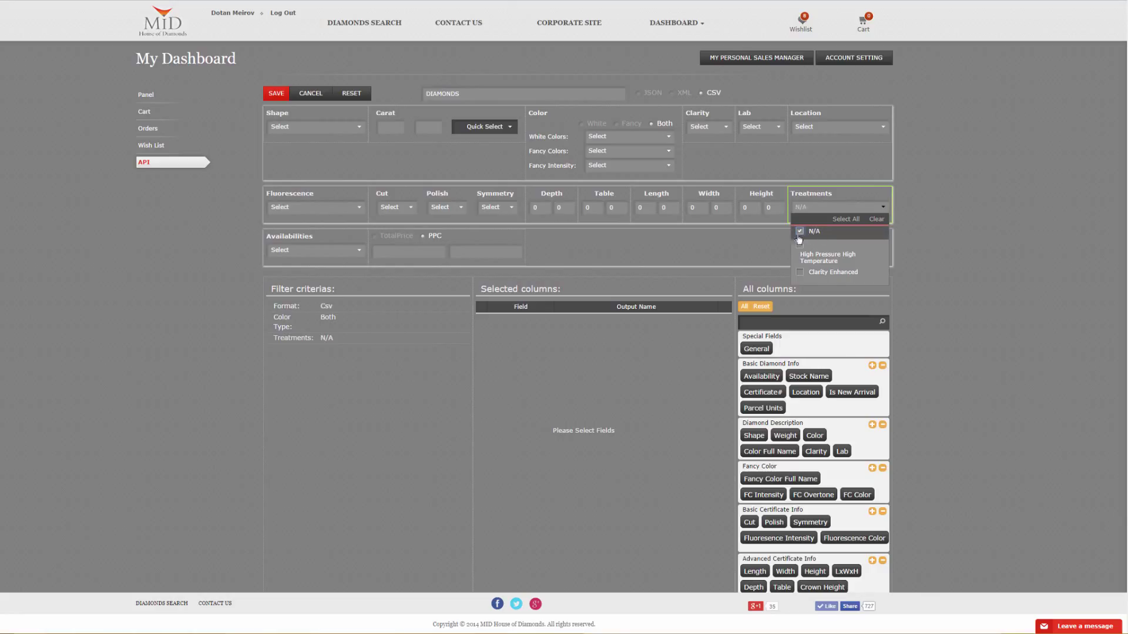
pyautogui.click(844, 213)
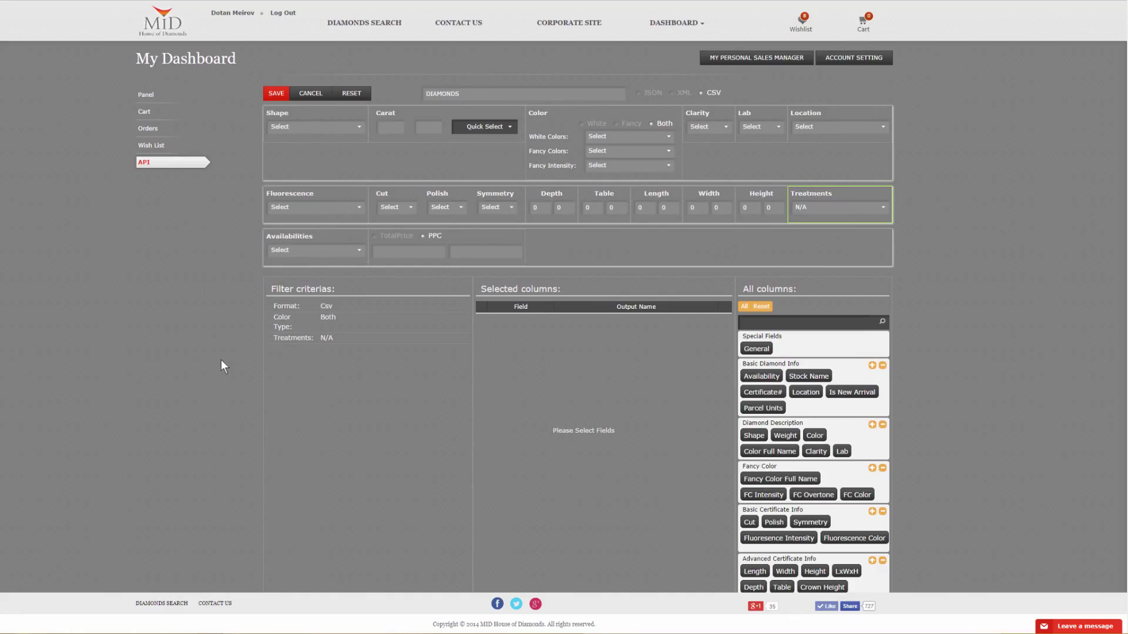
pyautogui.scroll(-2, 197, 340)
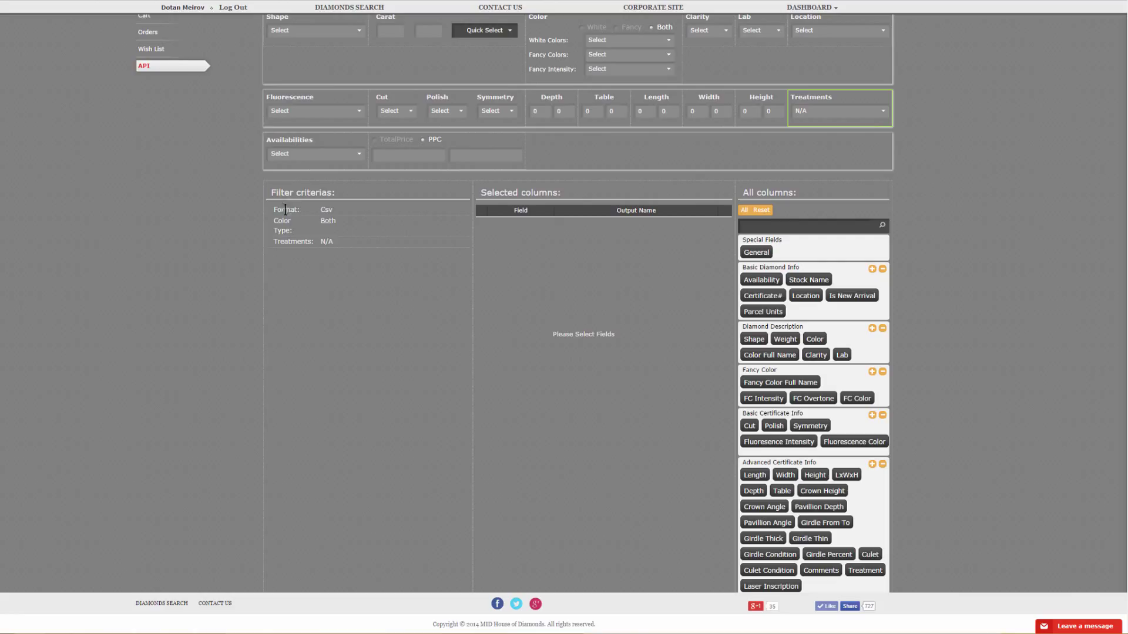
pyautogui.click(289, 31)
pyautogui.click(275, 54)
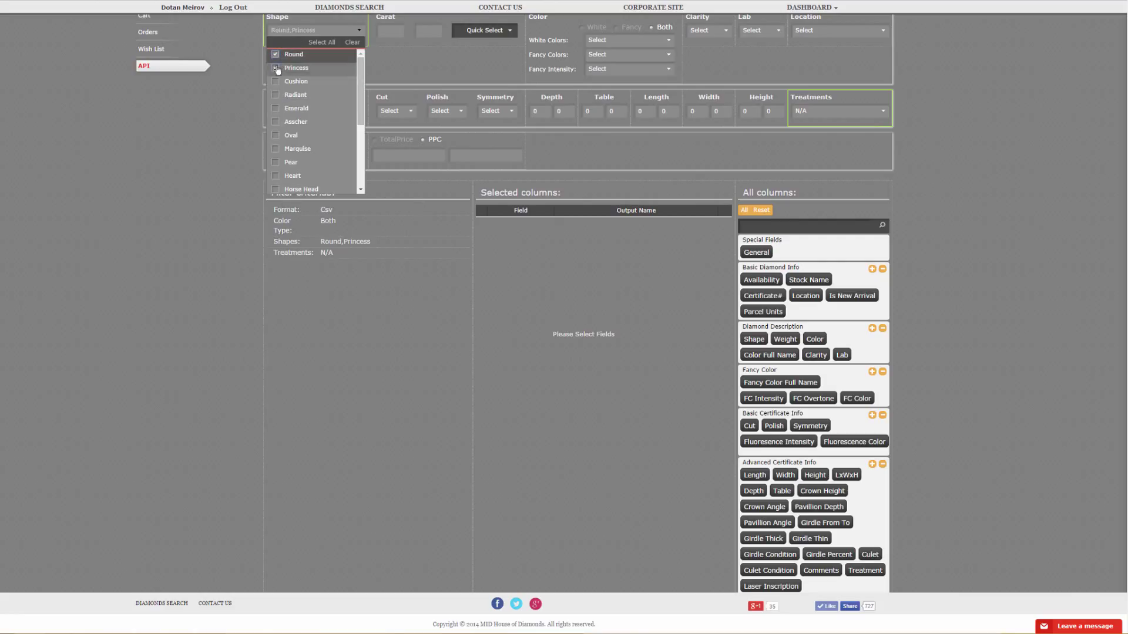
pyautogui.click(275, 68)
pyautogui.click(275, 81)
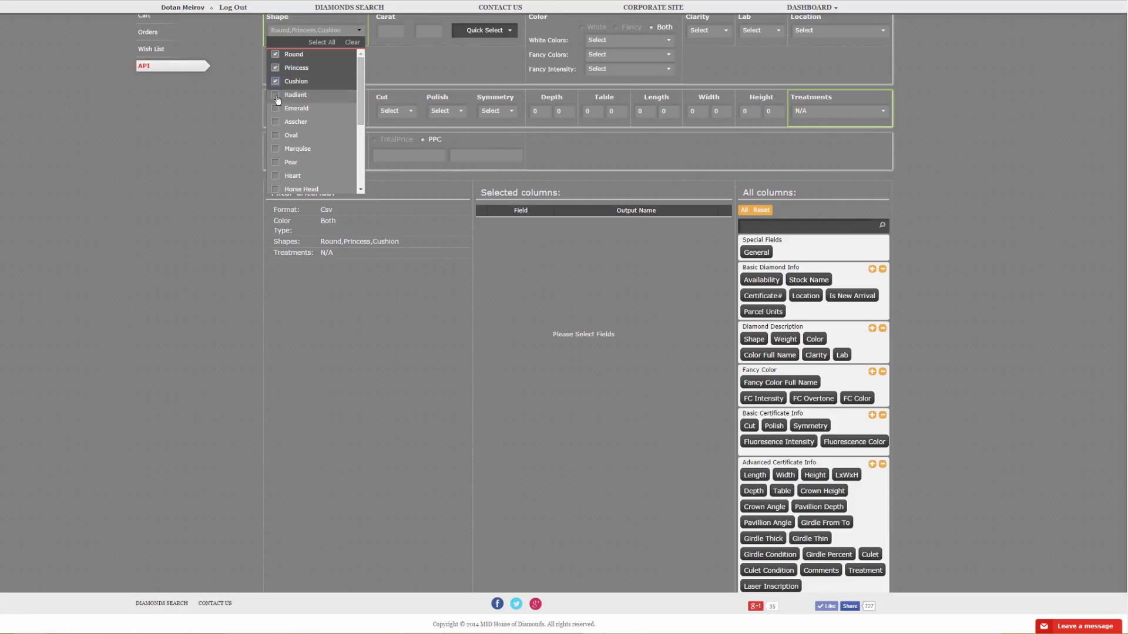
pyautogui.click(276, 96)
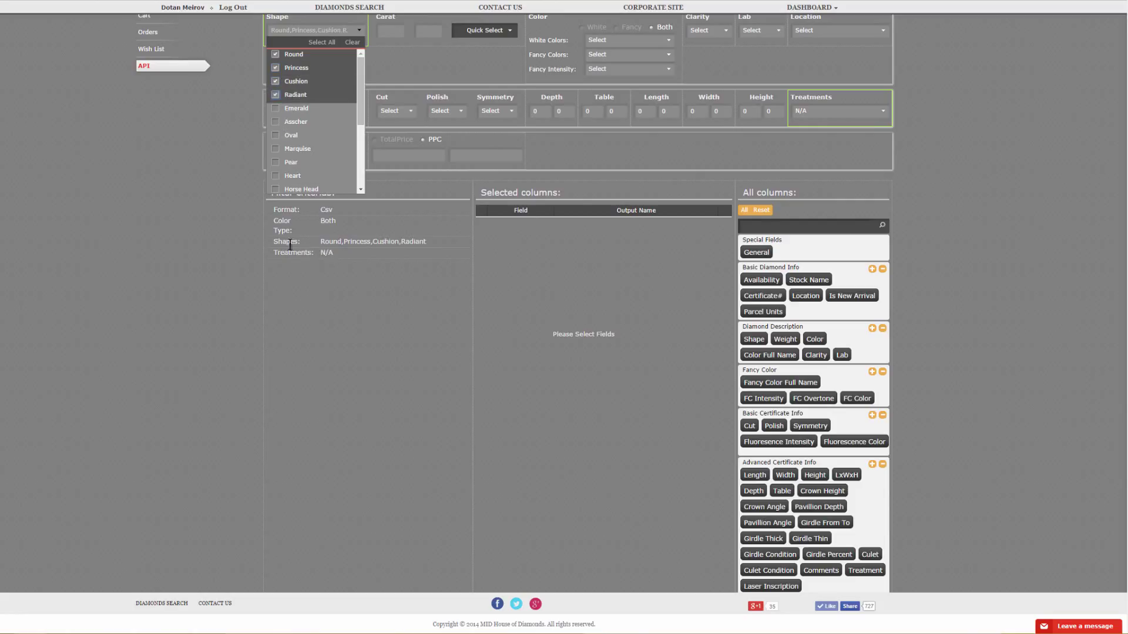
pyautogui.moveTo(289, 244); pyautogui.dragTo(428, 243)
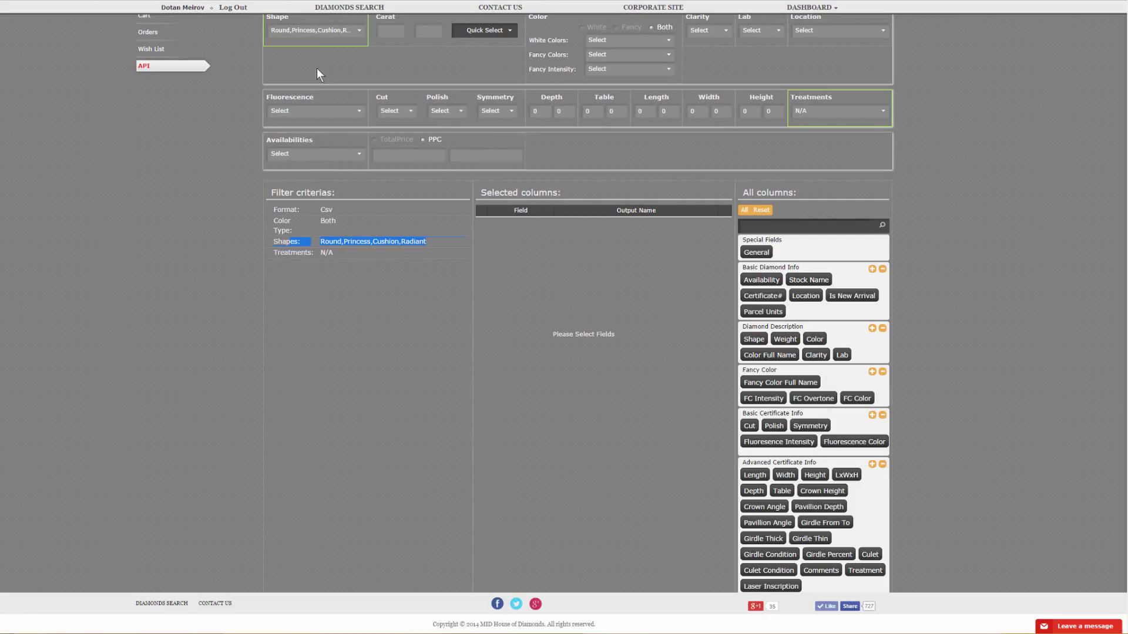
pyautogui.click(316, 35)
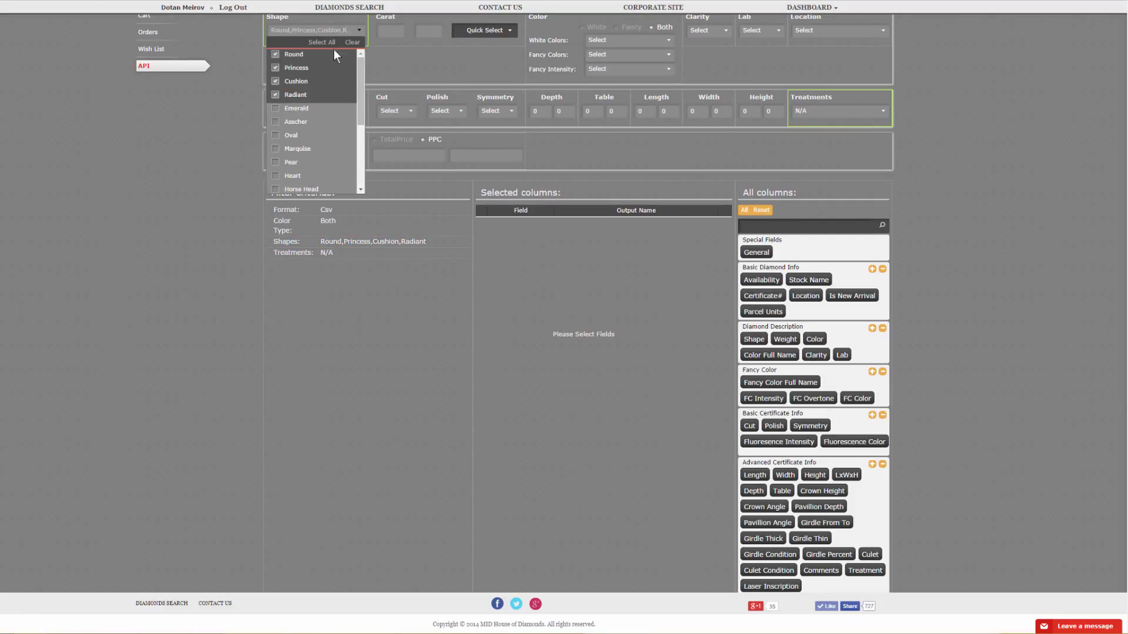
pyautogui.click(352, 43)
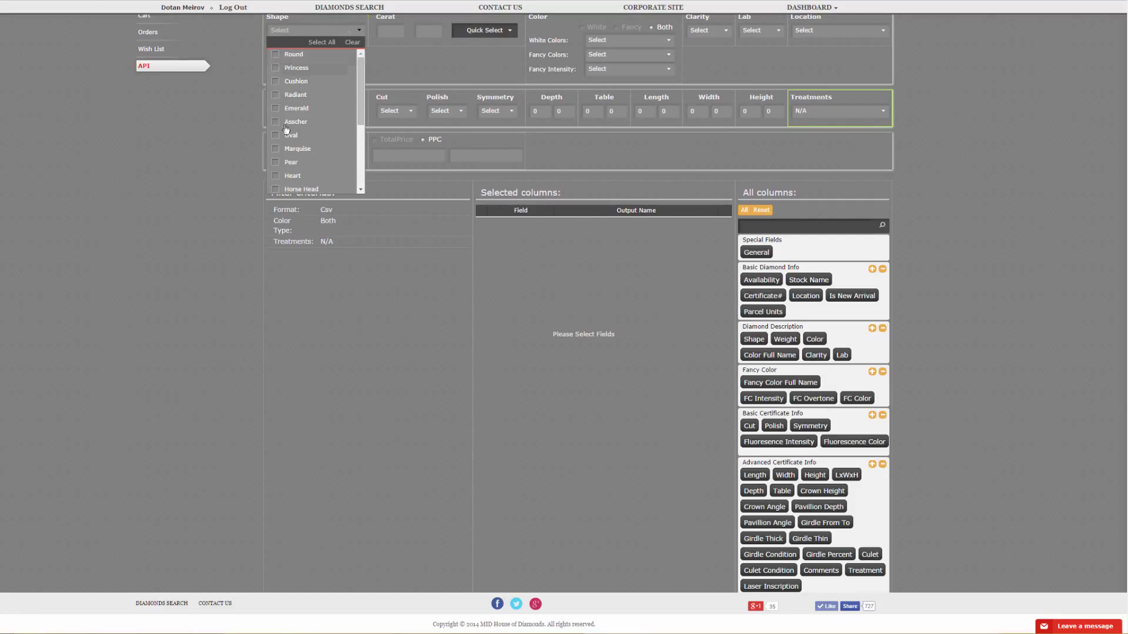
pyautogui.click(291, 280)
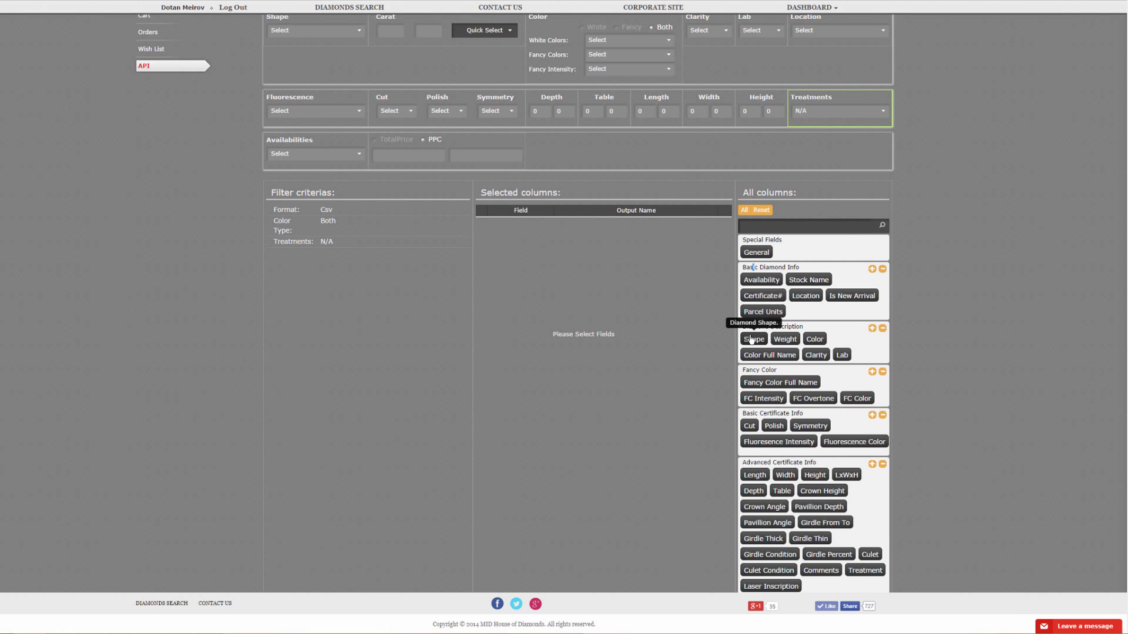
# - Add Stock Name, Location, Shape, Weight, Color, Clarity and Lab as feed columns
pyautogui.click(813, 282)
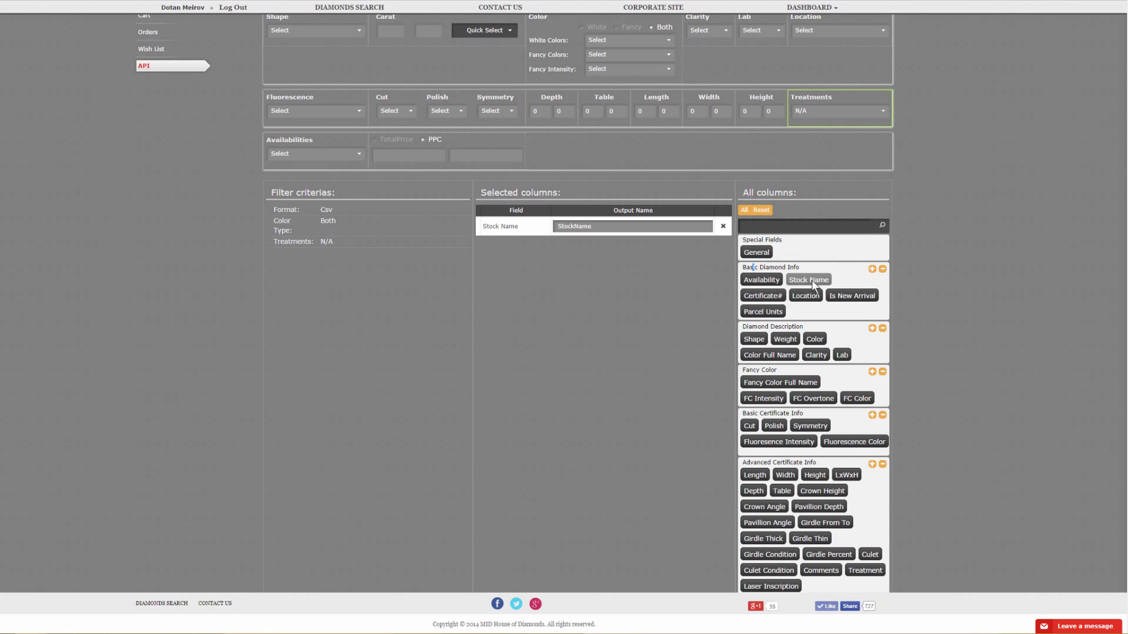
pyautogui.click(805, 295)
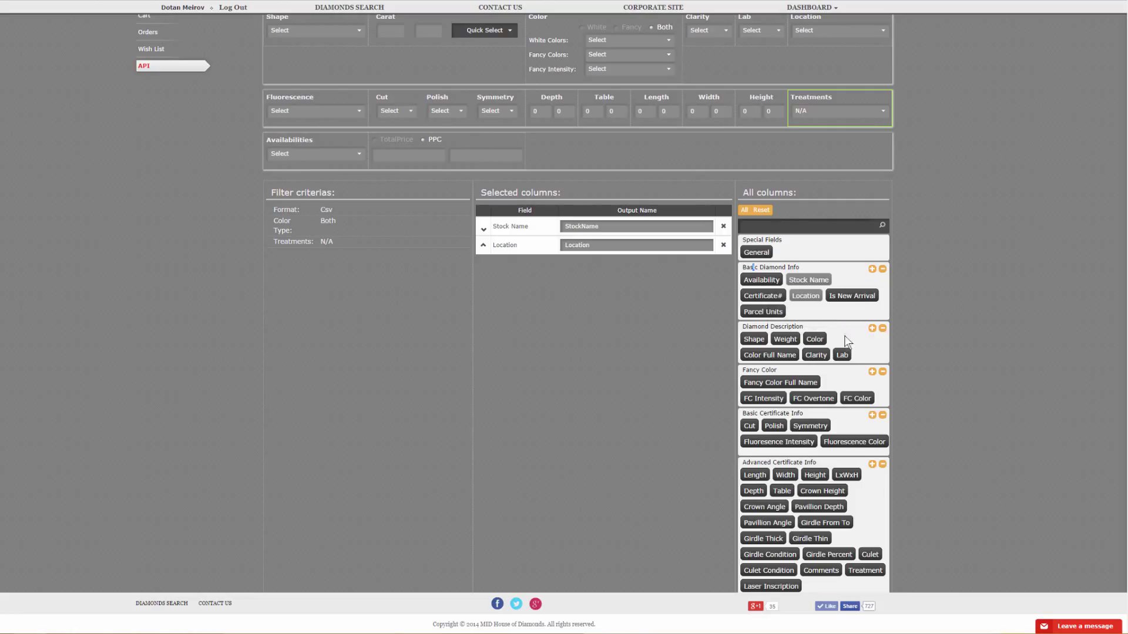
pyautogui.click(760, 339)
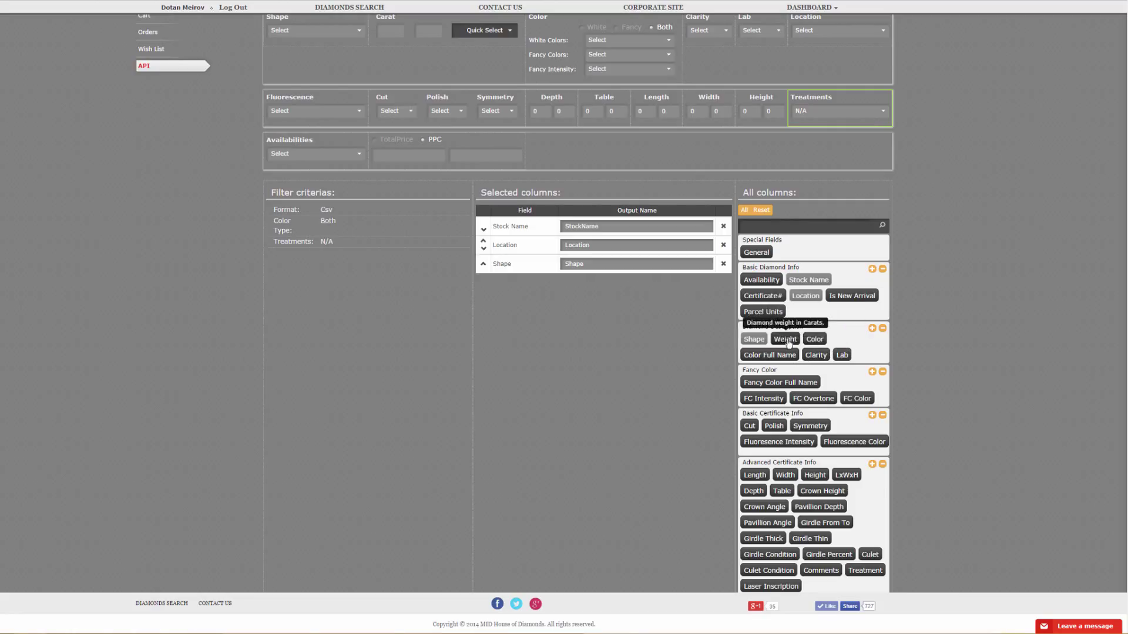
pyautogui.click(785, 340)
pyautogui.click(814, 340)
pyautogui.click(817, 357)
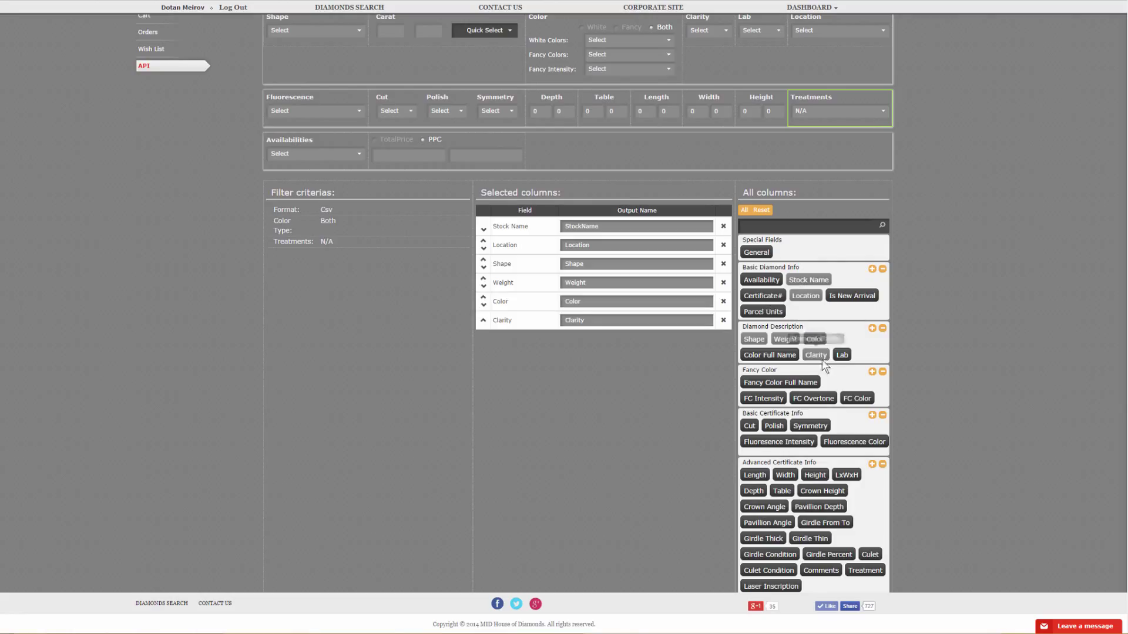
pyautogui.click(842, 354)
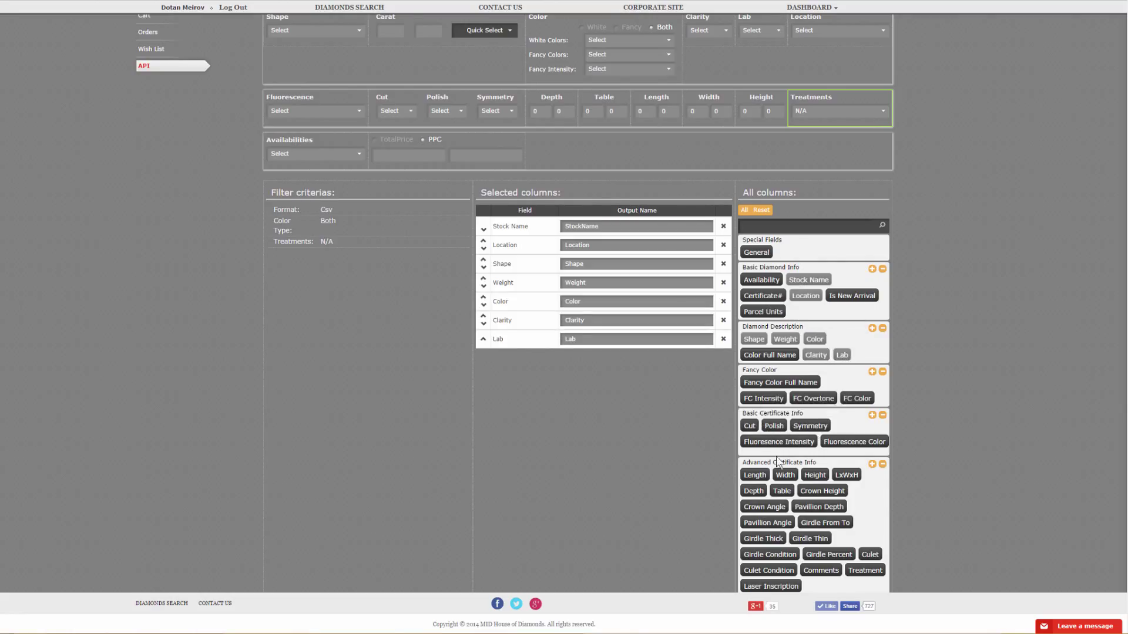
# - Add the LxWxH, Depth, Table and Total Price columns to the feed
pyautogui.scroll(-2, 622, 456)
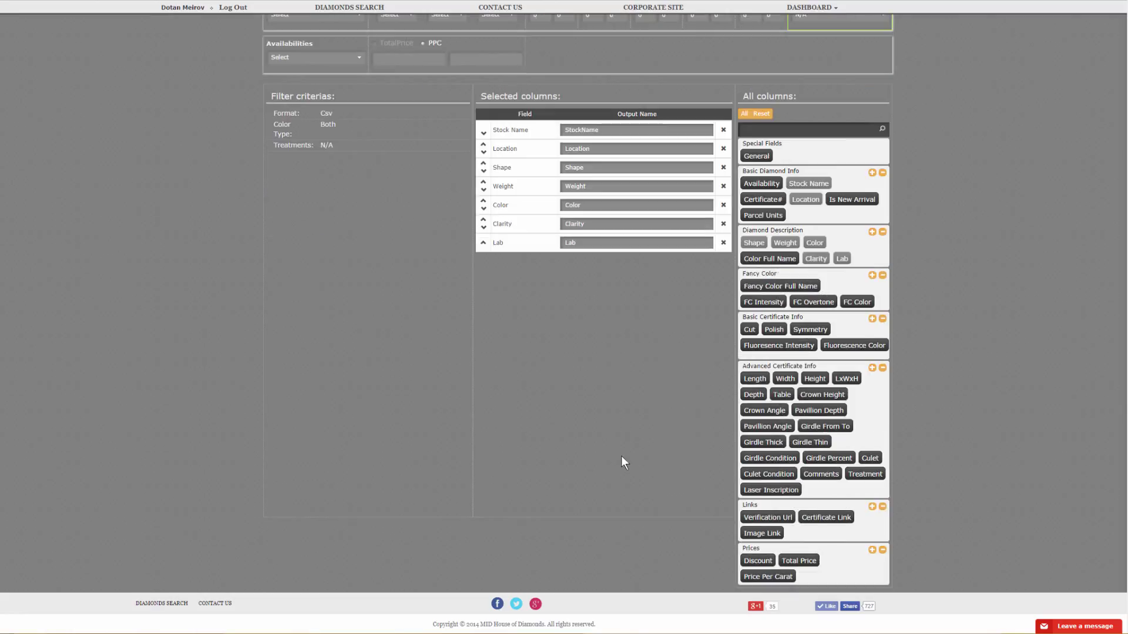
pyautogui.click(846, 380)
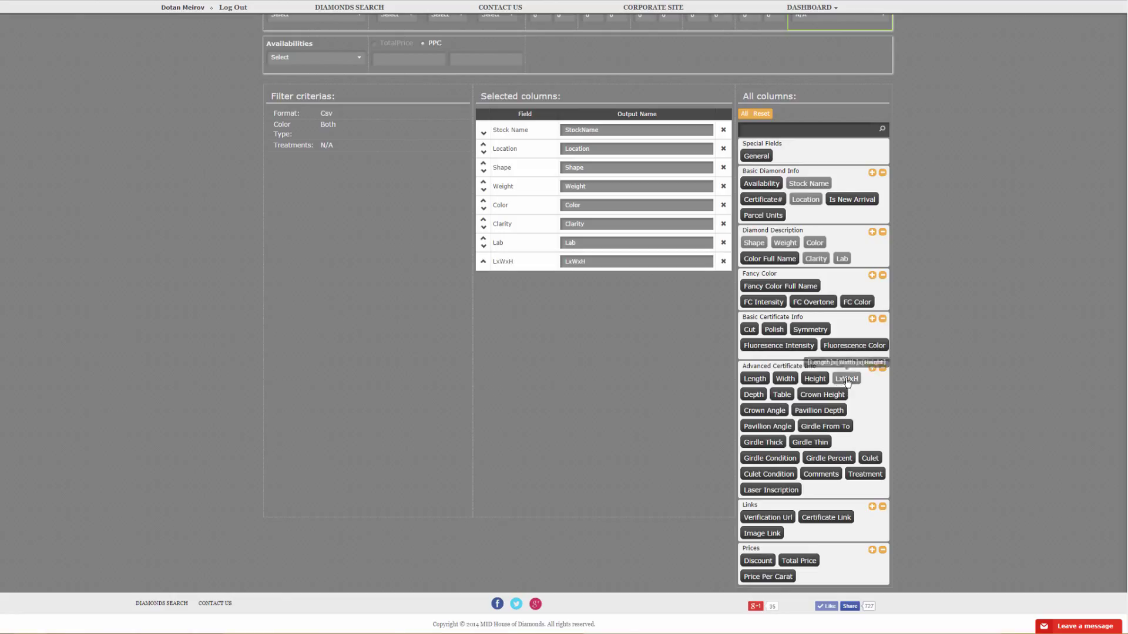
pyautogui.click(753, 394)
pyautogui.click(782, 395)
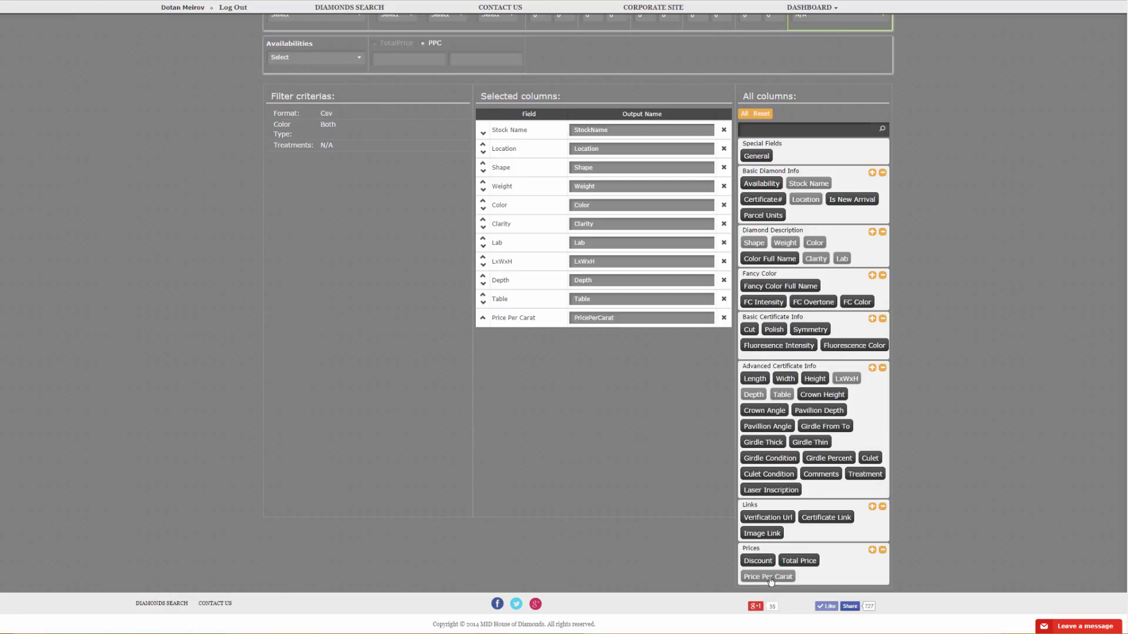
pyautogui.click(799, 565)
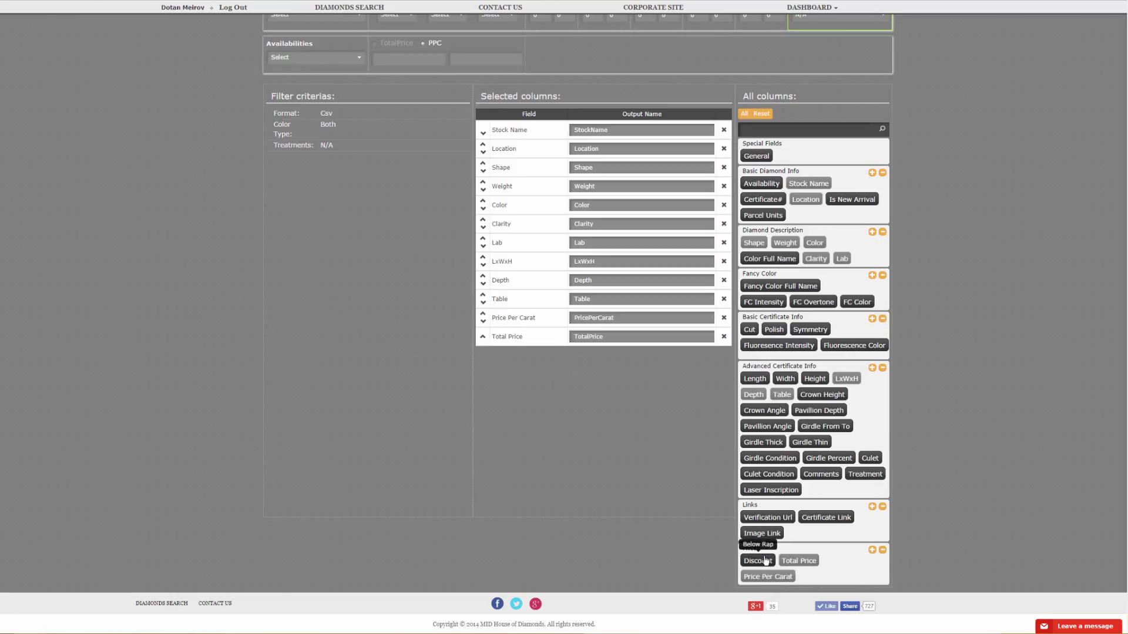
pyautogui.click(575, 130)
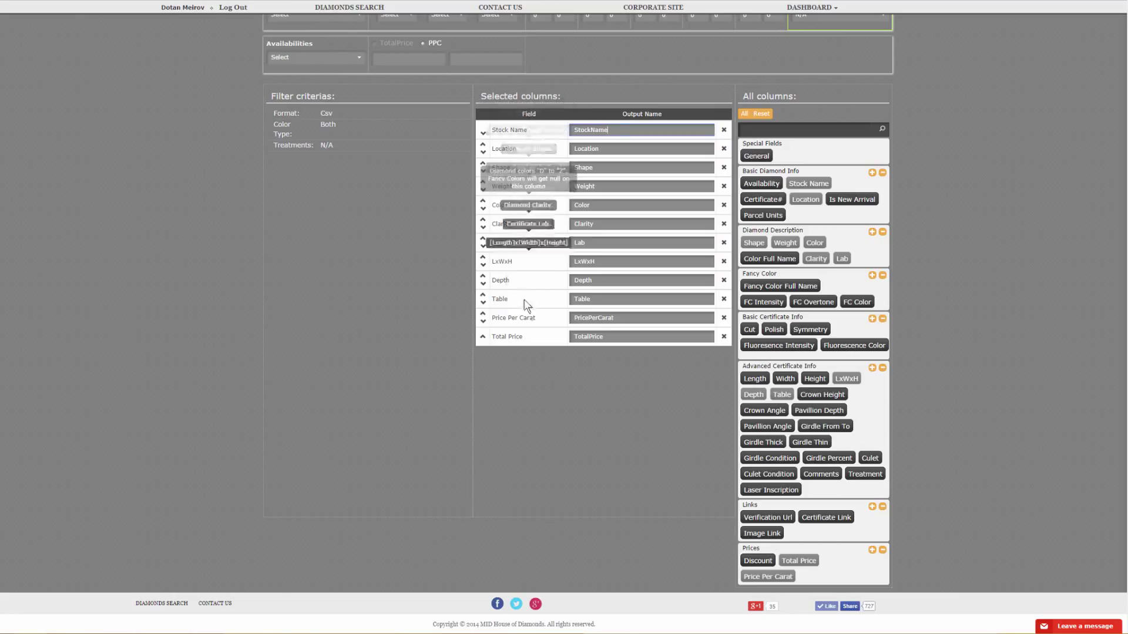
# - Rename the Stock Name output to ParcelName and the Shape output to CUT
pyautogui.doubleClick(617, 128)
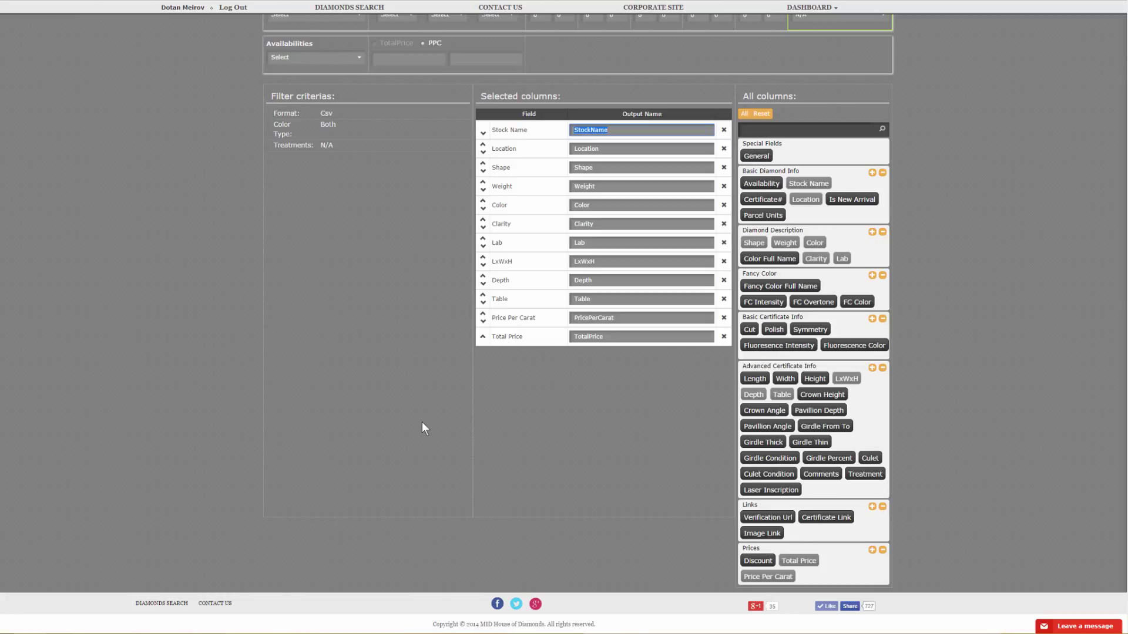
pyautogui.write('Pai')
pyautogui.write('celNo')
pyautogui.click(604, 167)
pyautogui.hotkey('ctrl', 'a')
pyautogui.write('CU')
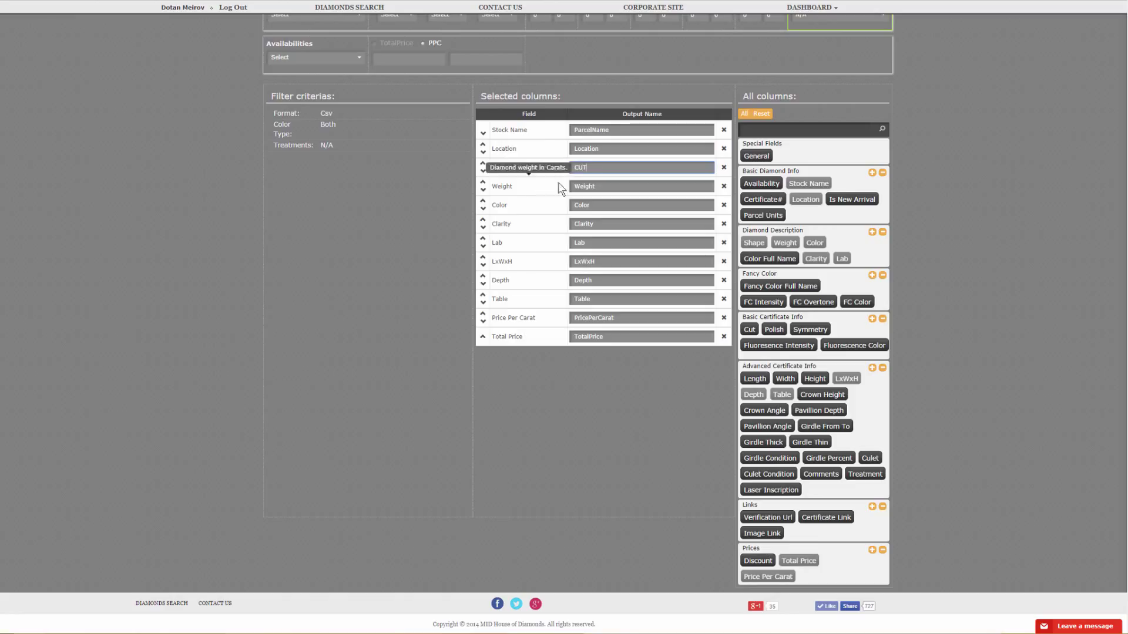
pyautogui.click(561, 222)
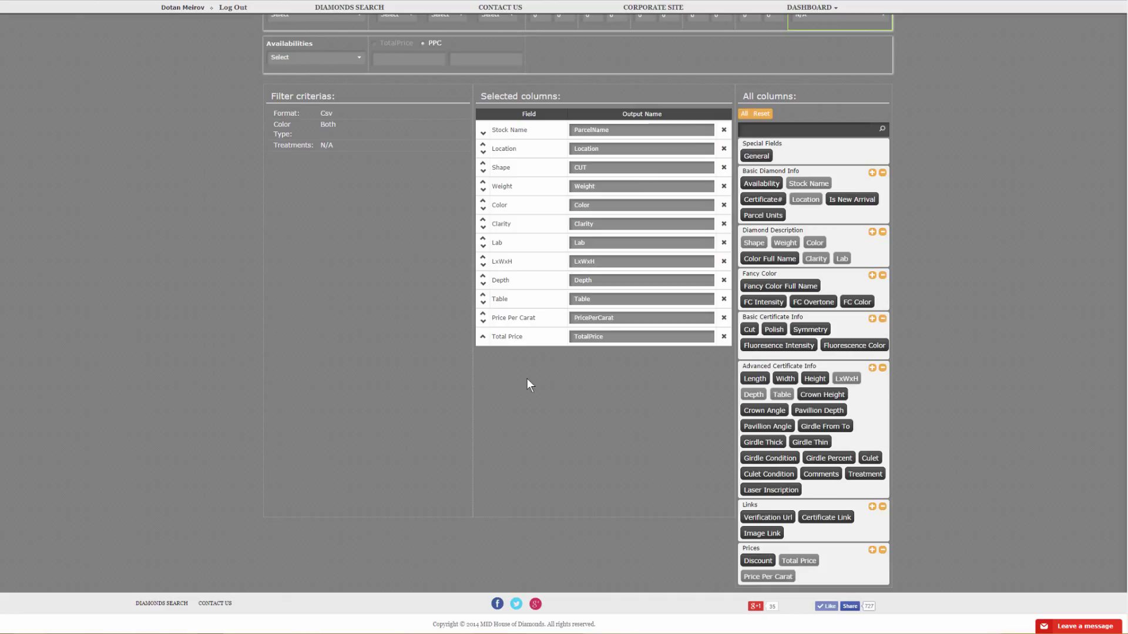
# - Add a General custom column named VENDOR NAME with the fixed value MID
pyautogui.click(758, 157)
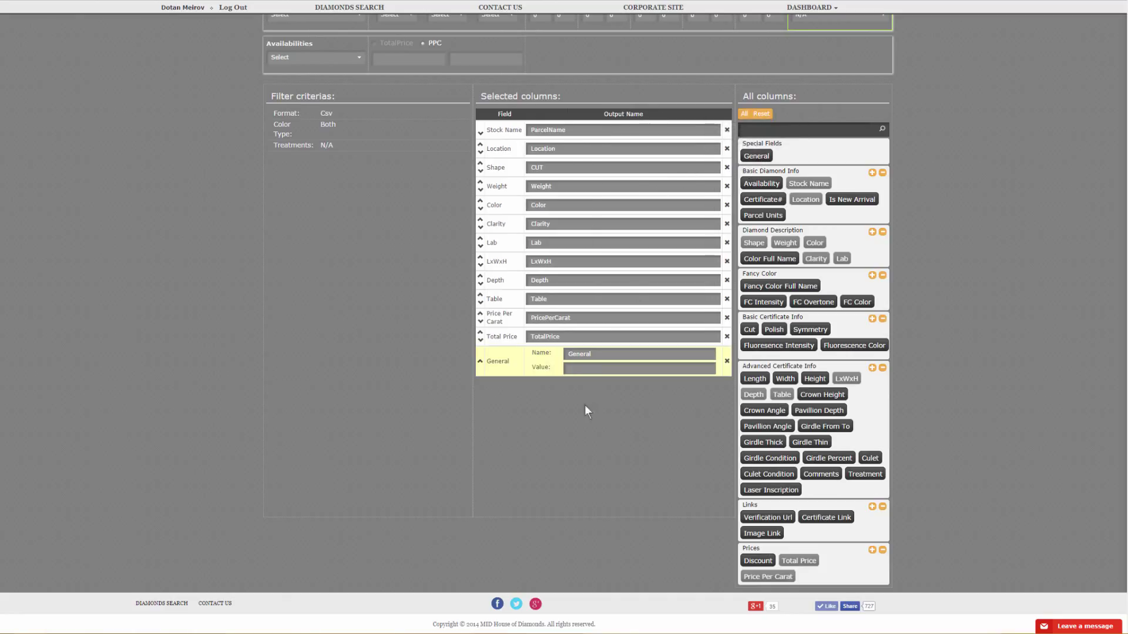
pyautogui.click(597, 354)
pyautogui.moveTo(597, 354); pyautogui.dragTo(553, 356)
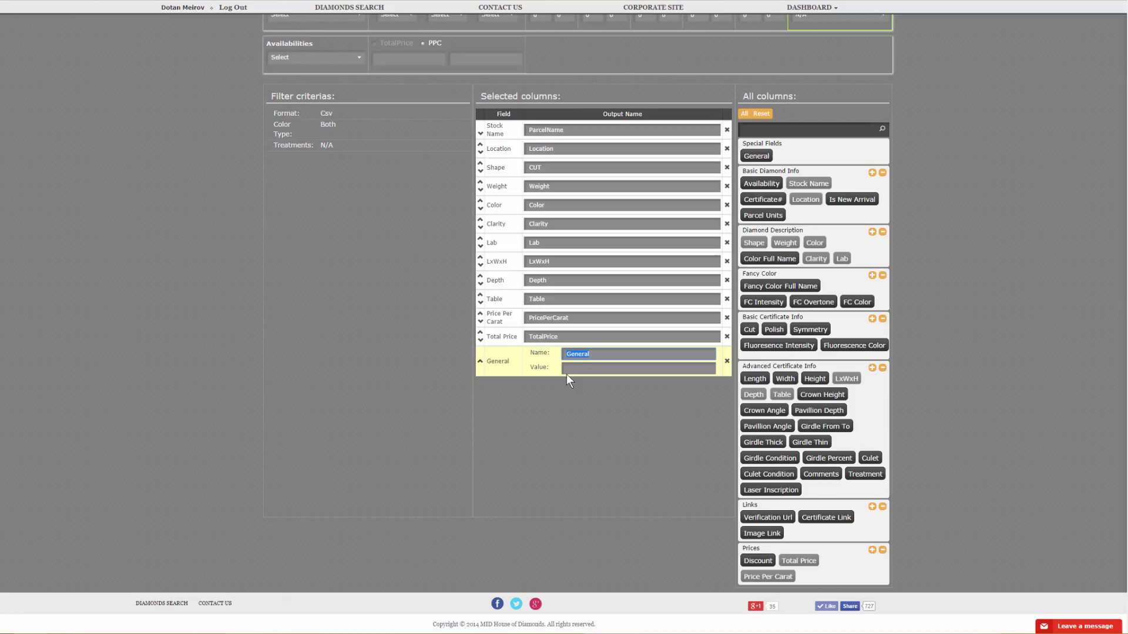
pyautogui.write('VENDOR NAME')
pyautogui.click(610, 368)
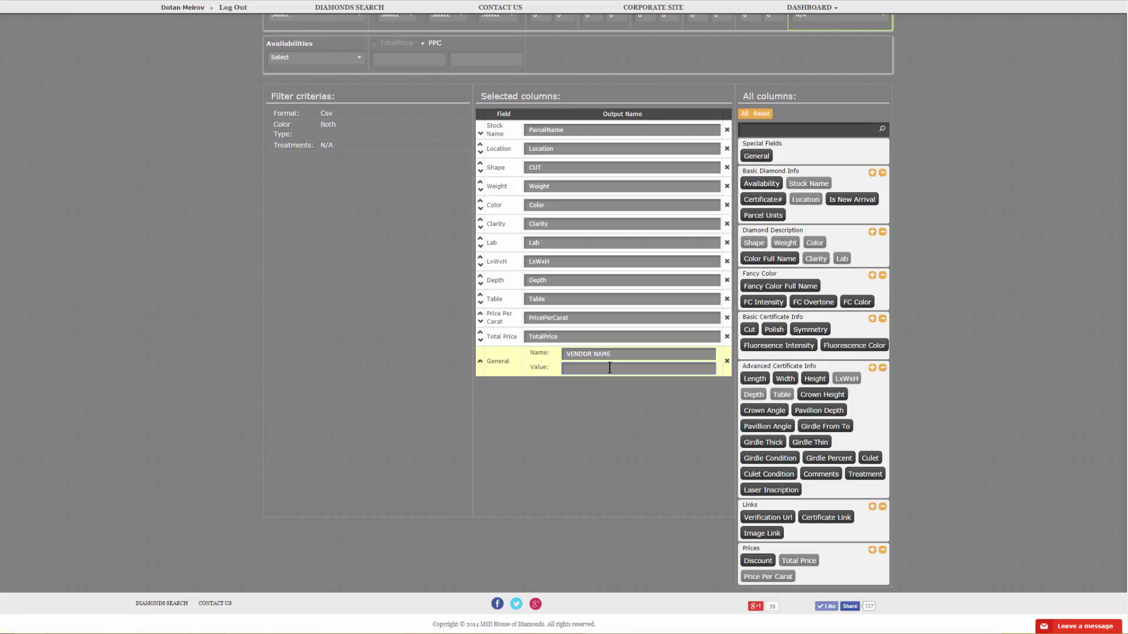
pyautogui.write('MID')
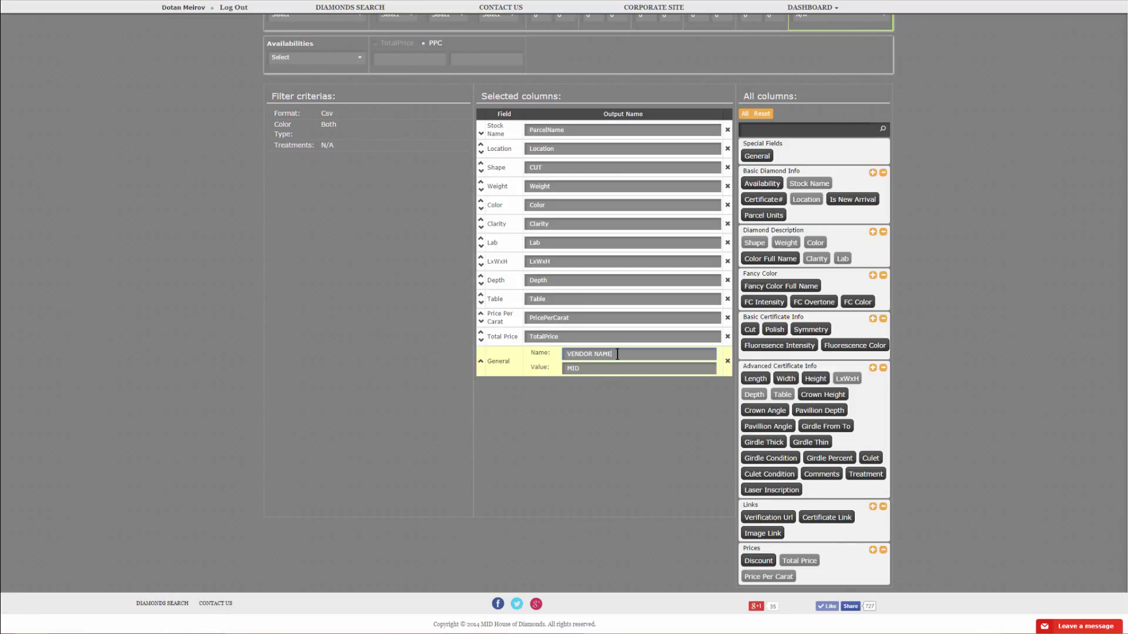
pyautogui.moveTo(618, 353); pyautogui.dragTo(559, 372)
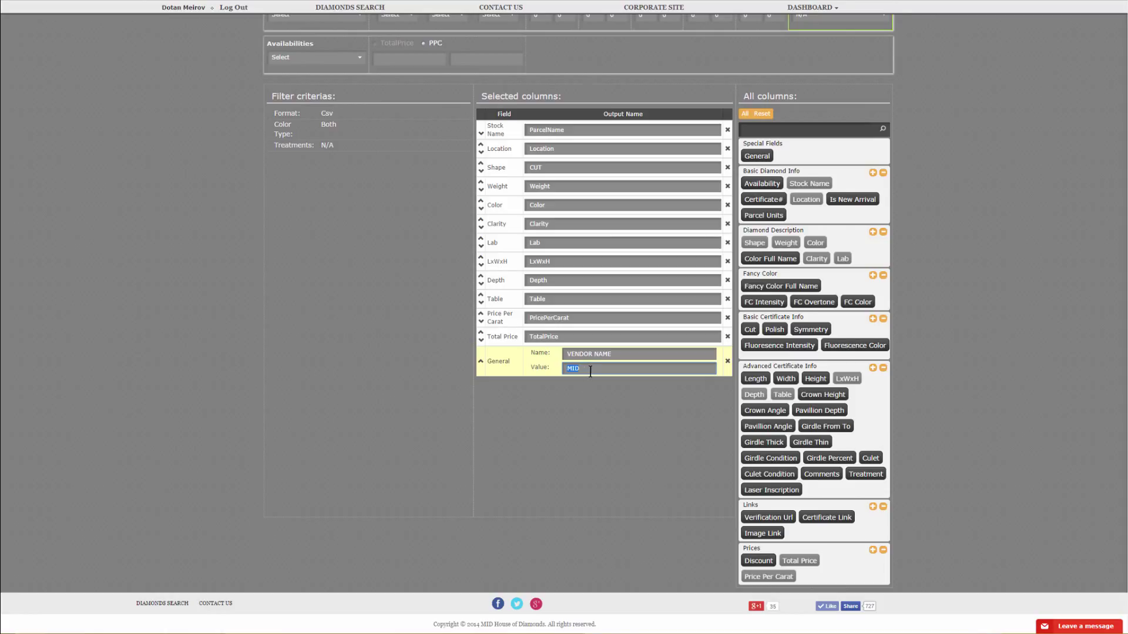
# - Move the General column seven places up under Location, then remove and re-add the Diamond Description columns
pyautogui.click(424, 437)
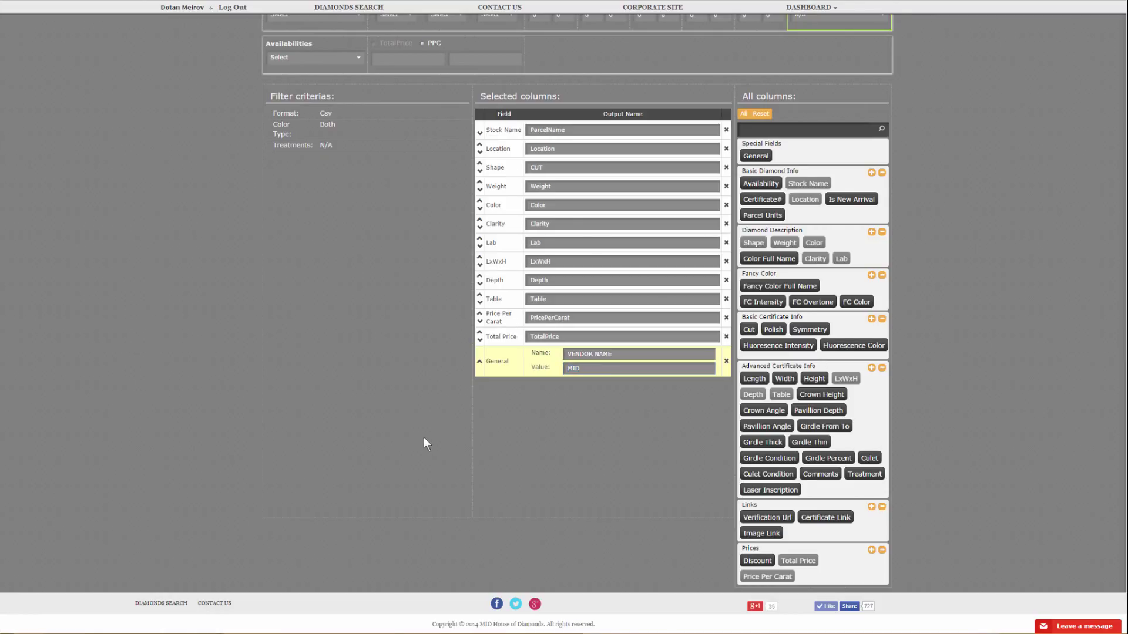
pyautogui.click(479, 363)
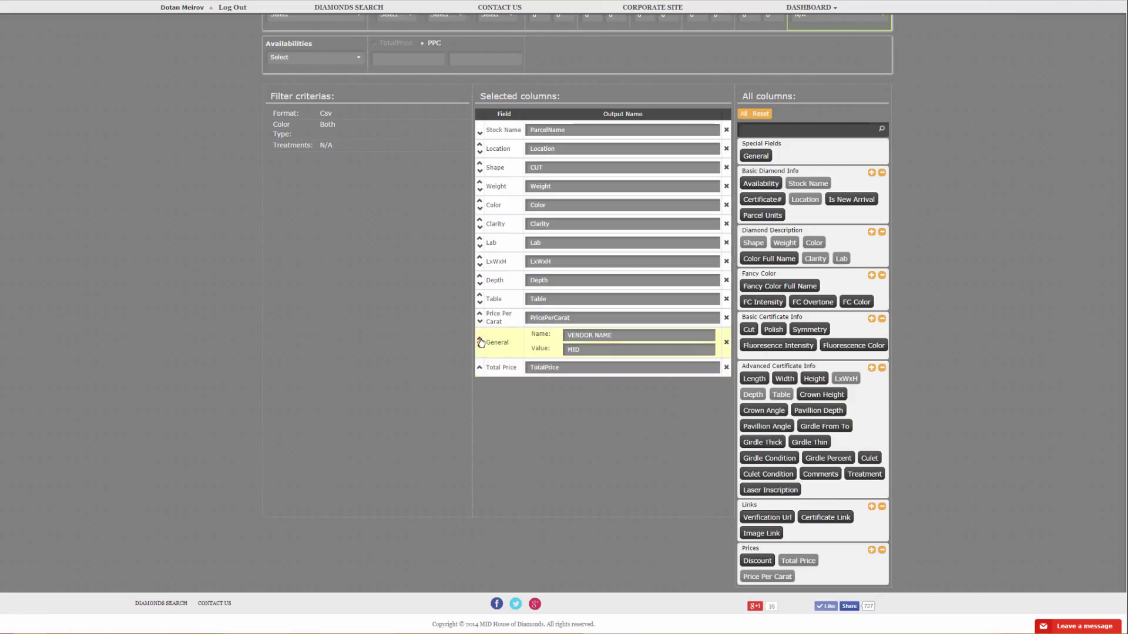
pyautogui.click(480, 343)
pyautogui.click(479, 321)
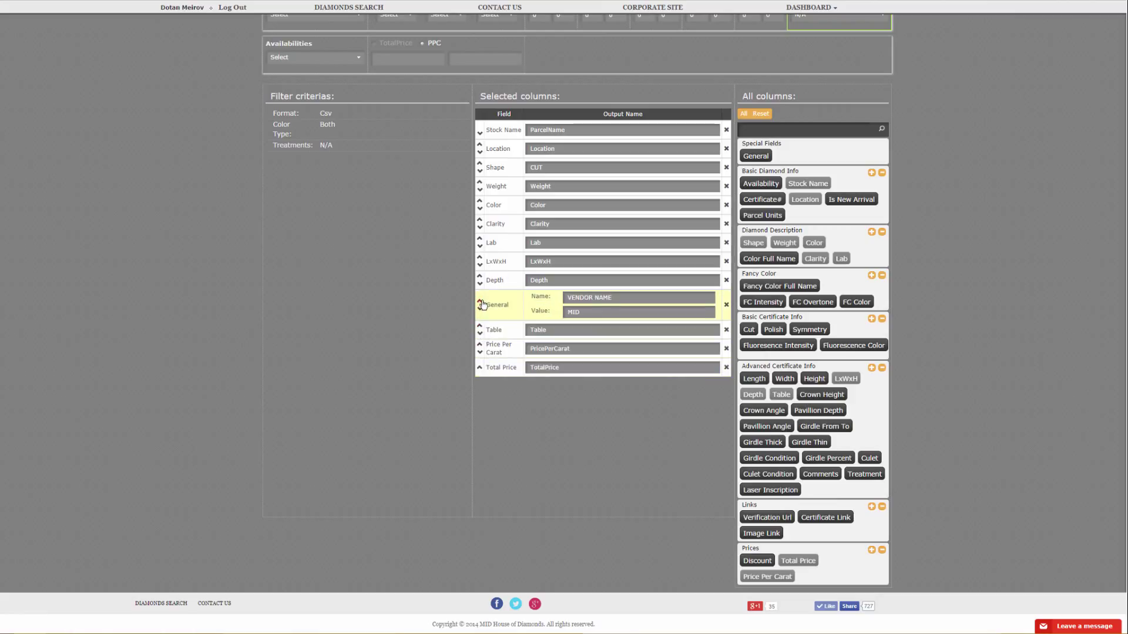
pyautogui.click(480, 302)
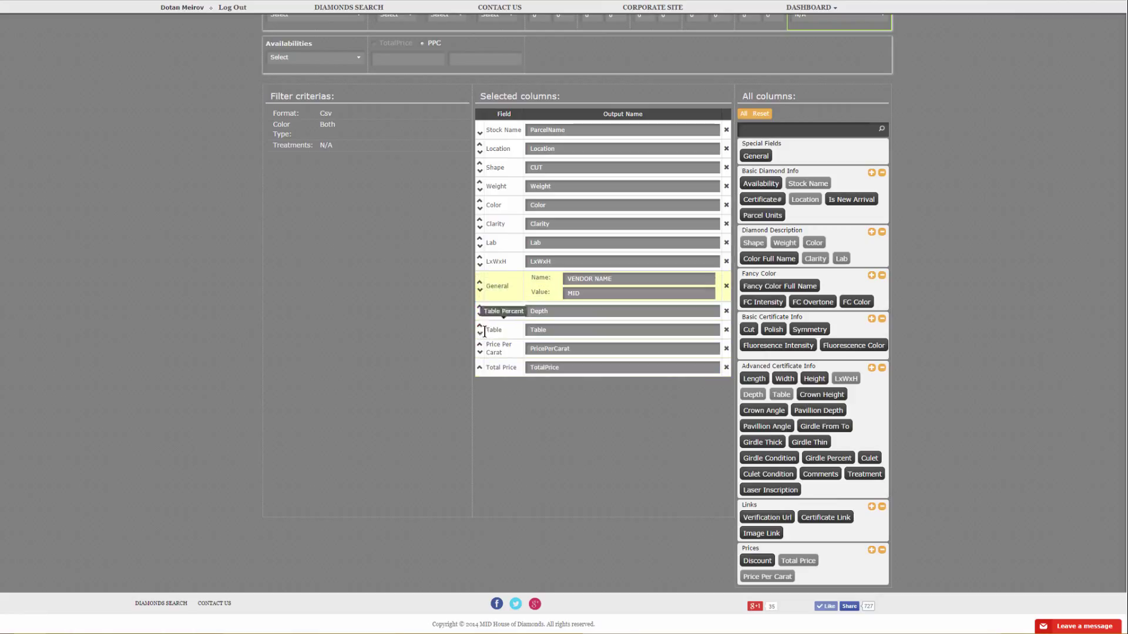
pyautogui.click(479, 282)
pyautogui.click(480, 263)
pyautogui.click(479, 245)
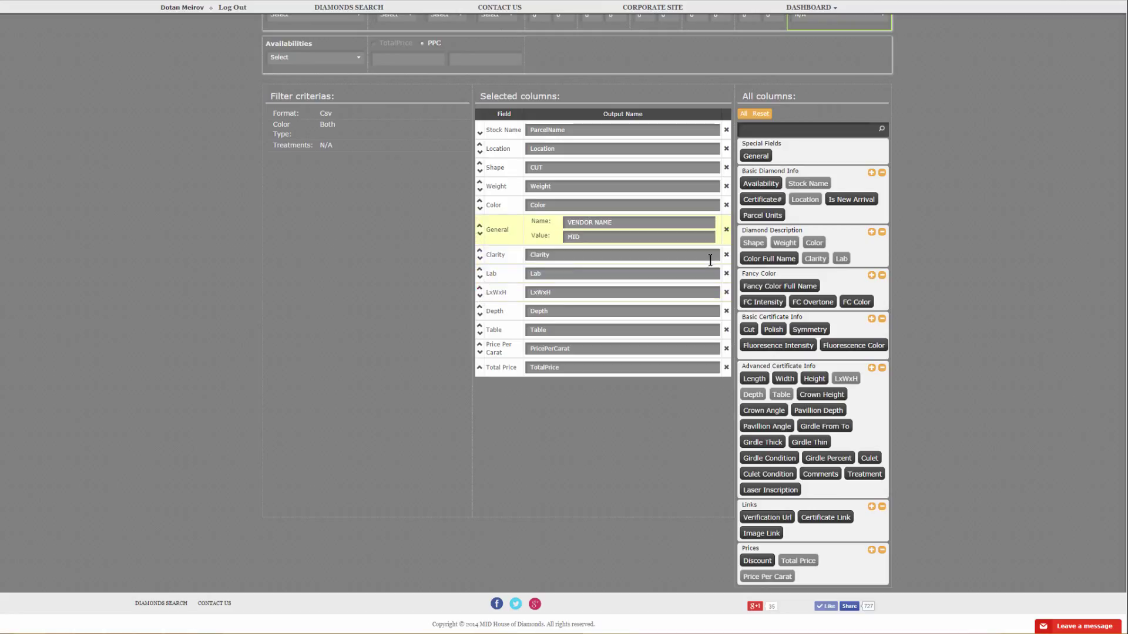
pyautogui.click(882, 232)
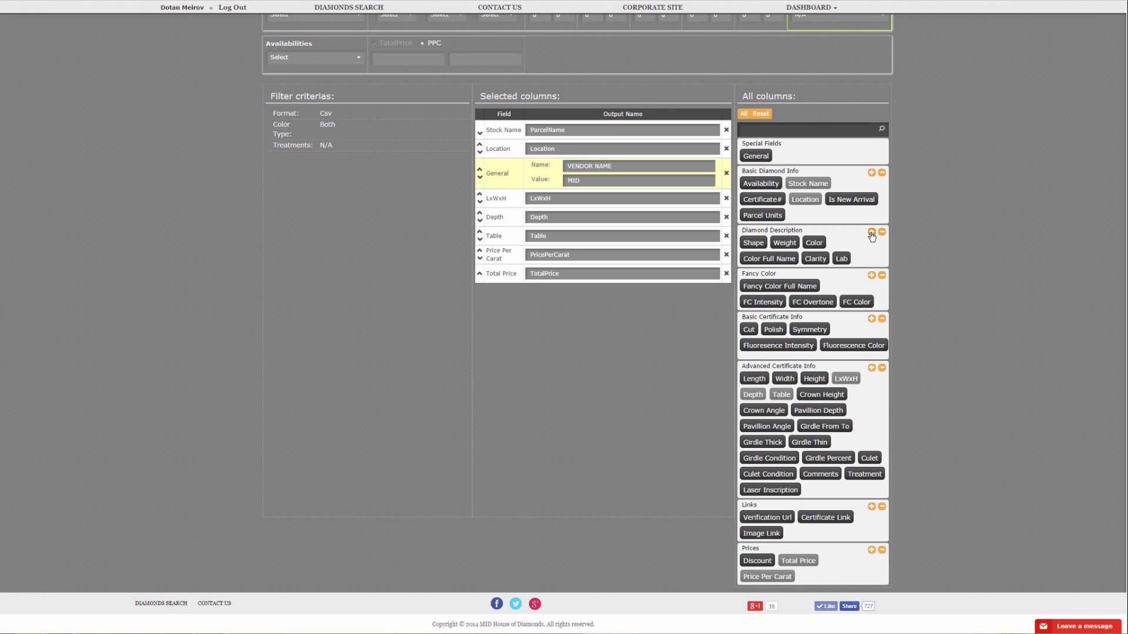
pyautogui.click(872, 232)
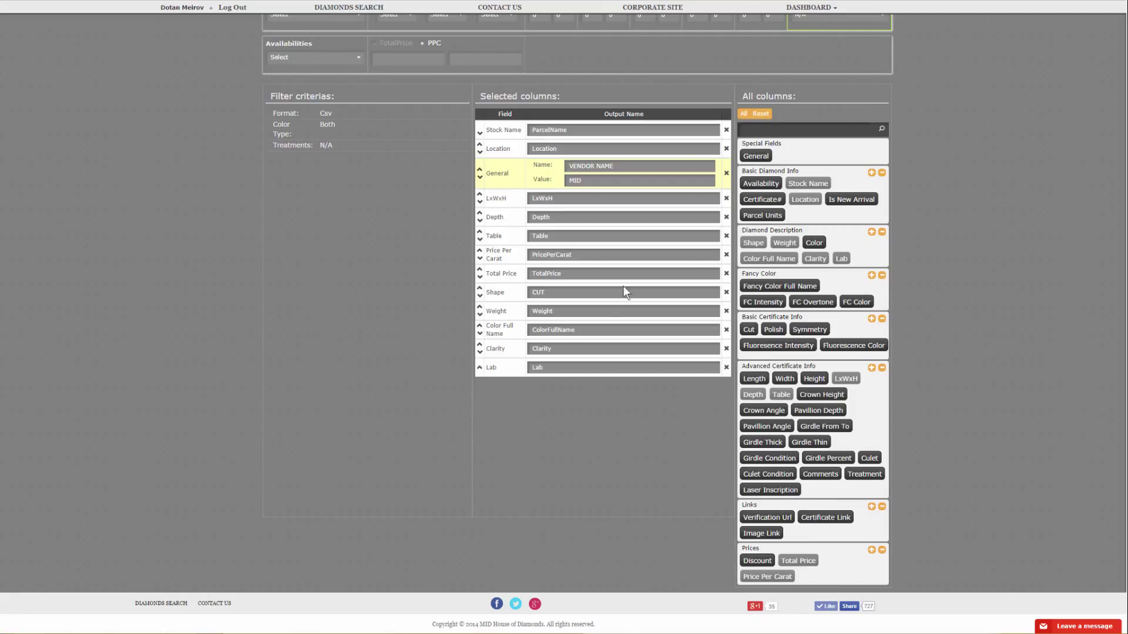
# - Reset the columns, then add Color, Color Full Name, Fancy Color Full Name, FC Intensity, FC Overtone and FC Color
pyautogui.click(761, 115)
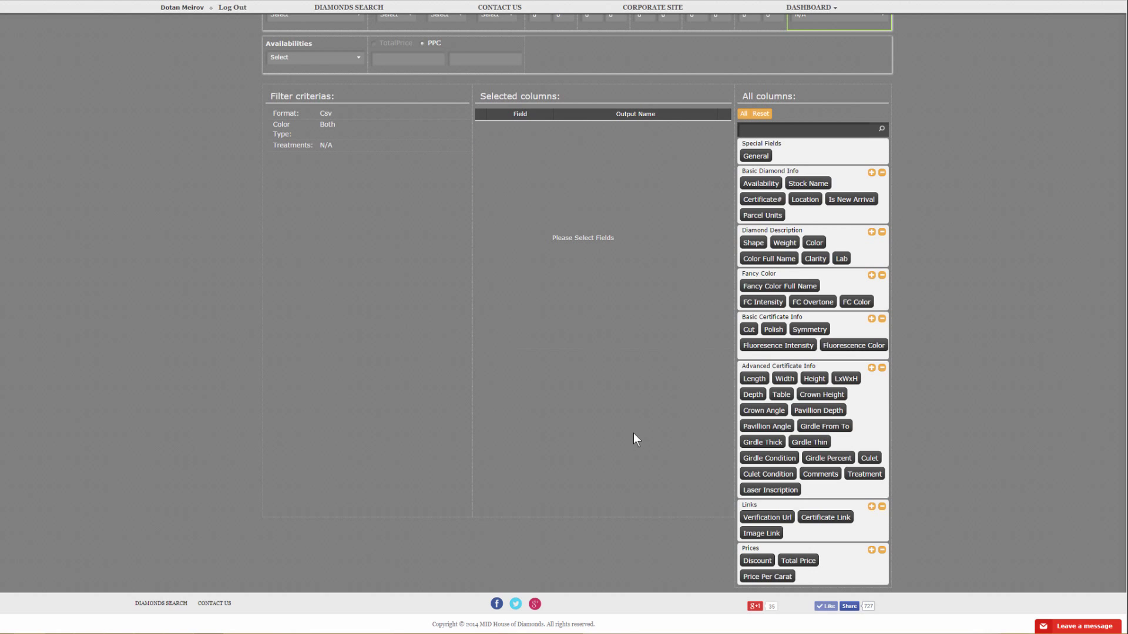
pyautogui.click(814, 244)
pyautogui.click(771, 259)
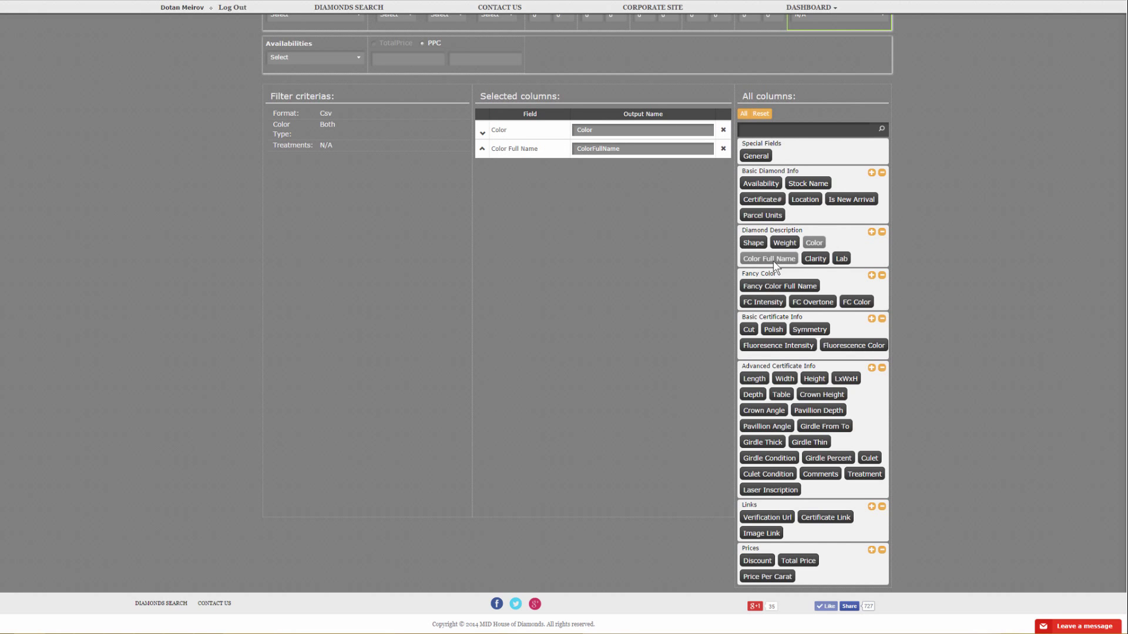
pyautogui.click(744, 288)
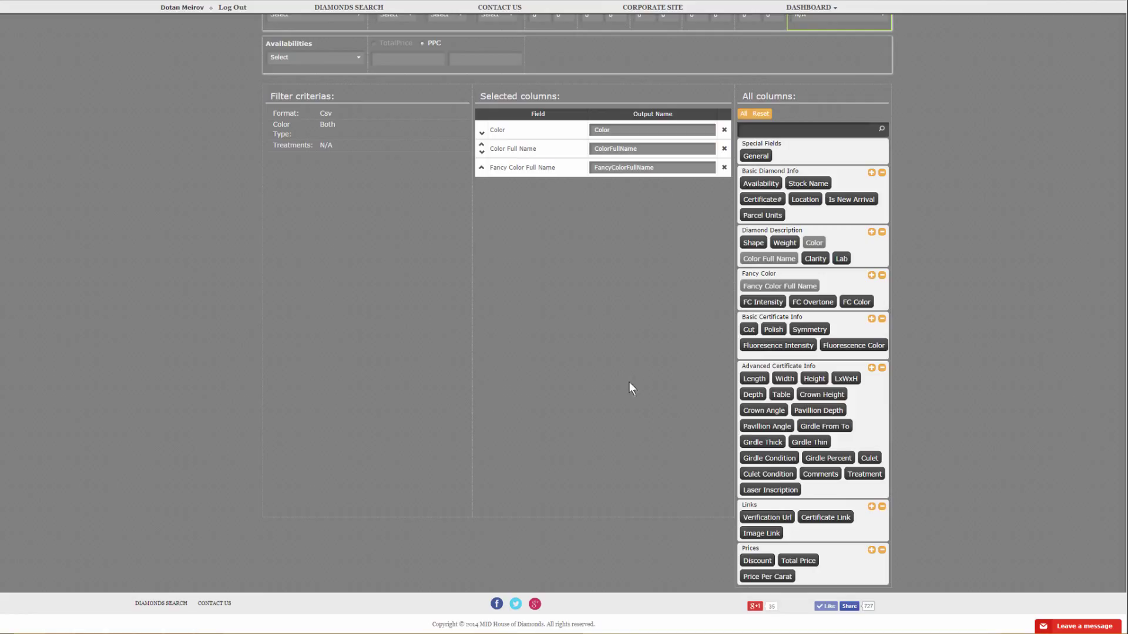
pyautogui.click(762, 302)
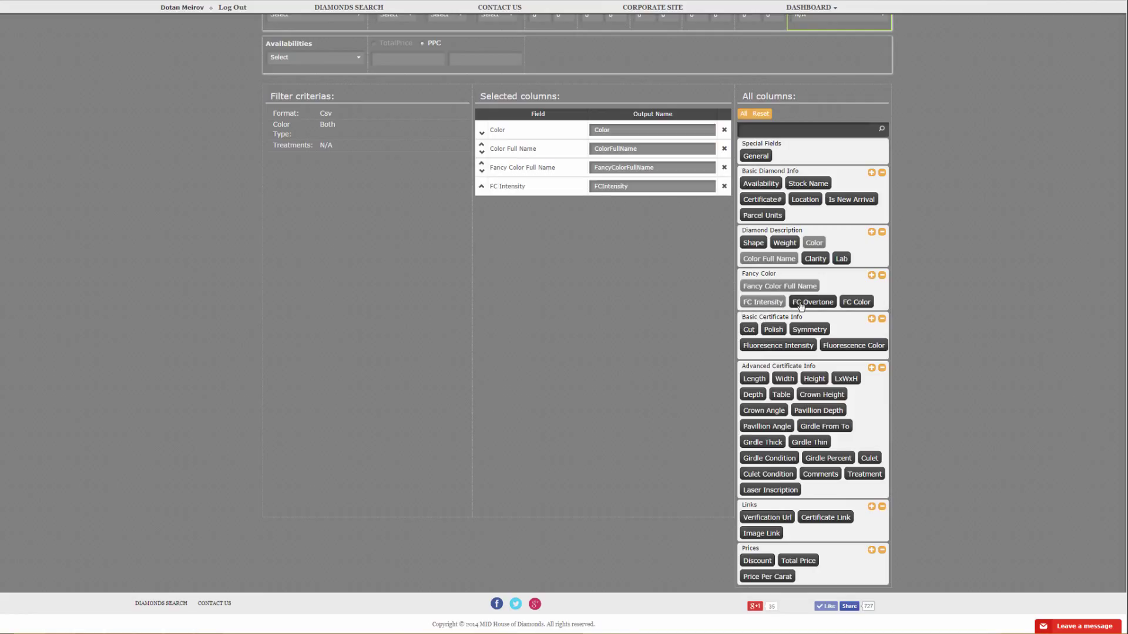
pyautogui.click(818, 305)
pyautogui.click(855, 303)
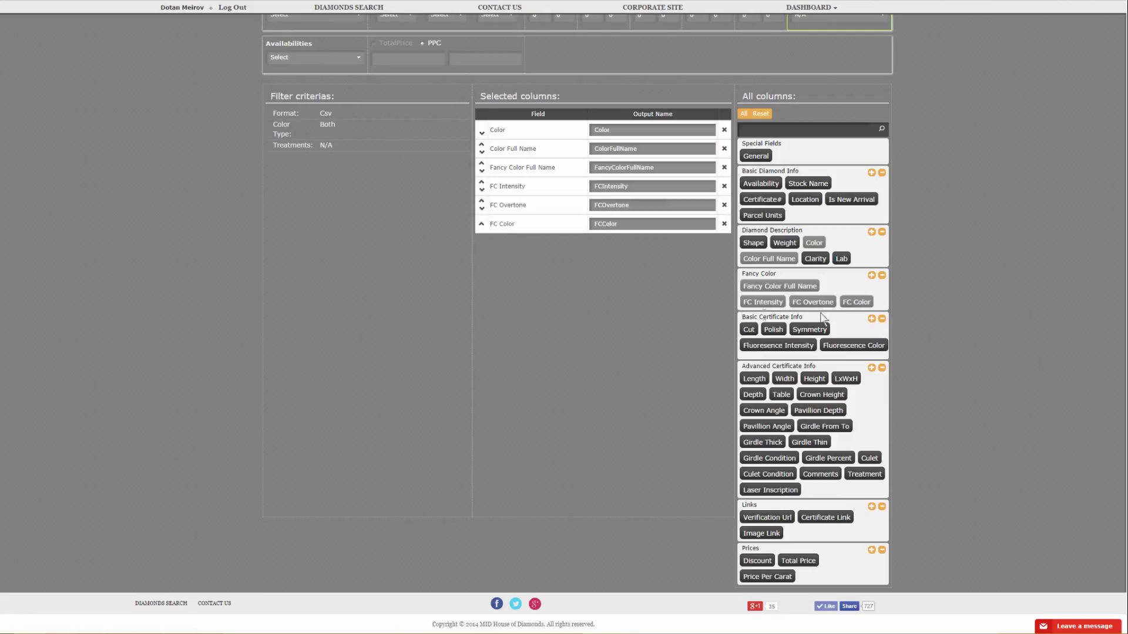
pyautogui.moveTo(510, 132)
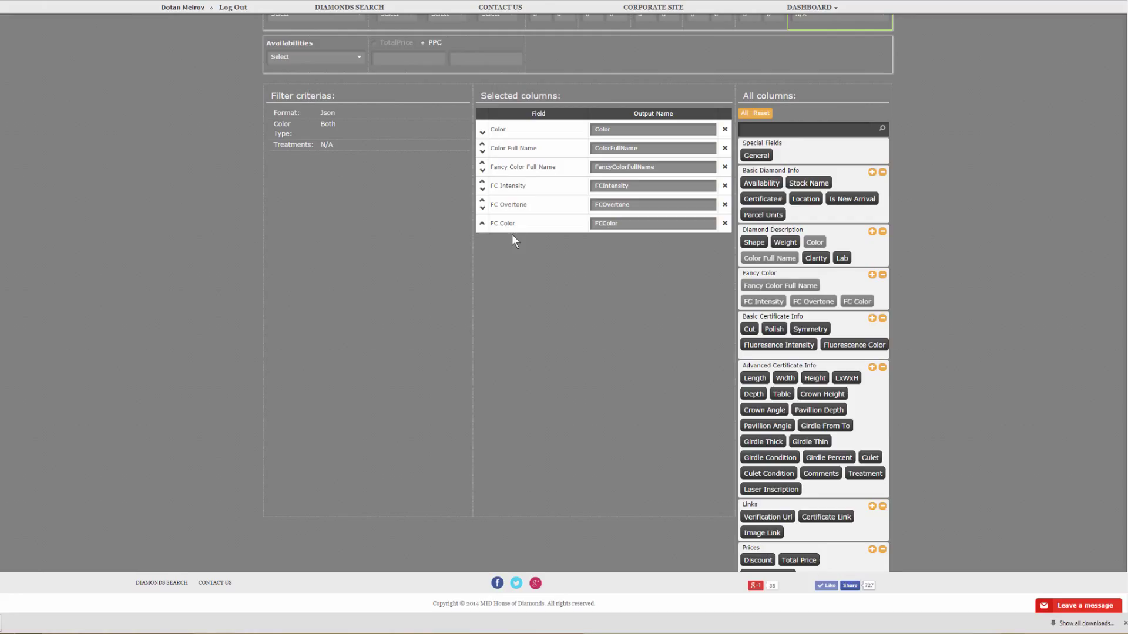
# - Save the DIAMONDS feed and select the URL in its API Link dialog
pyautogui.scroll(3, 512, 234)
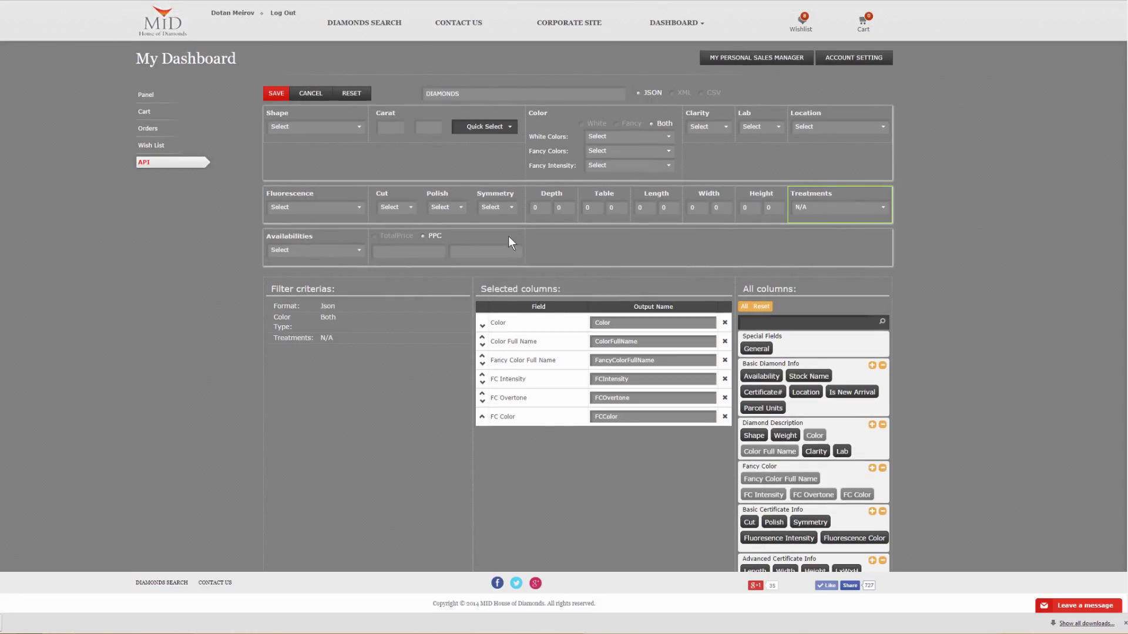
pyautogui.click(276, 94)
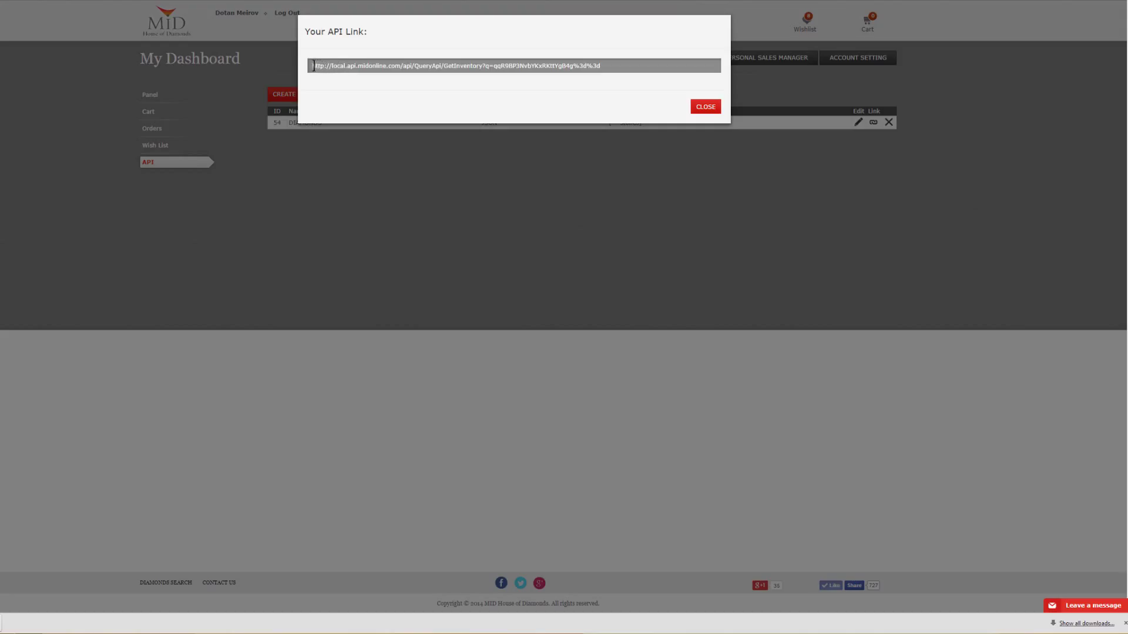
pyautogui.moveTo(312, 66); pyautogui.dragTo(627, 67)
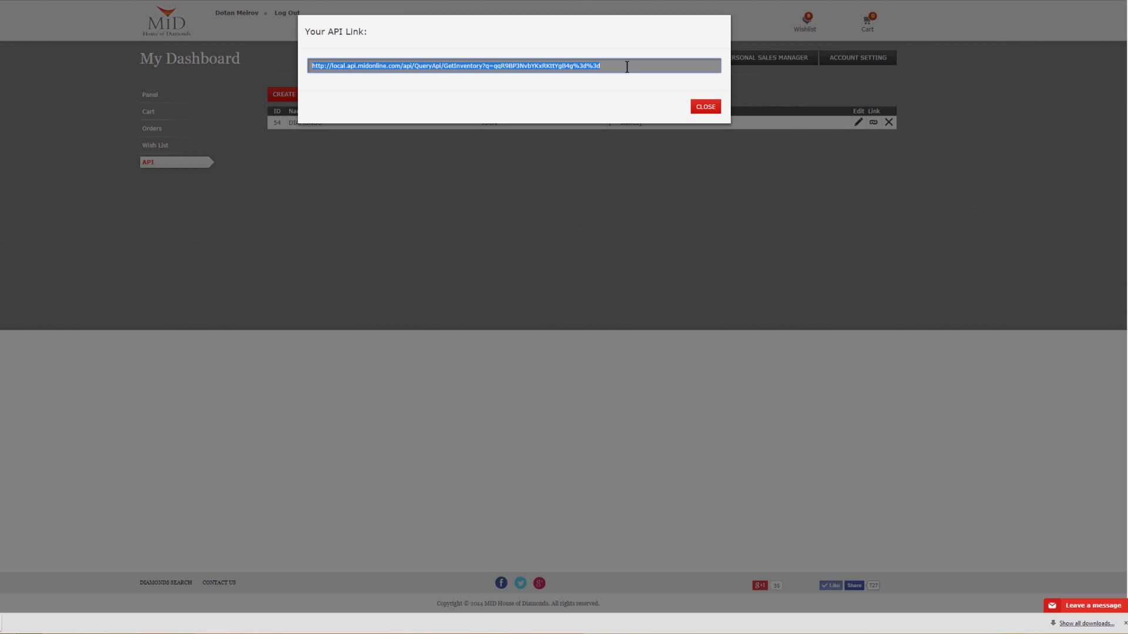
pyautogui.click(596, 111)
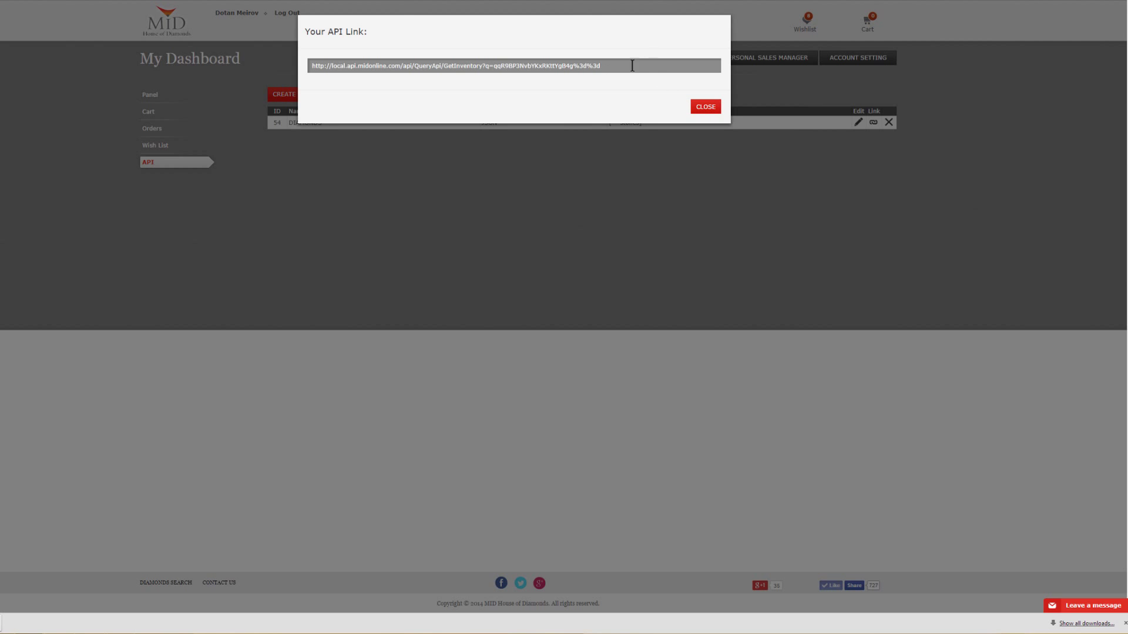
# - Close the API link dialog and open the DIAMONDS feed for editing
pyautogui.click(705, 108)
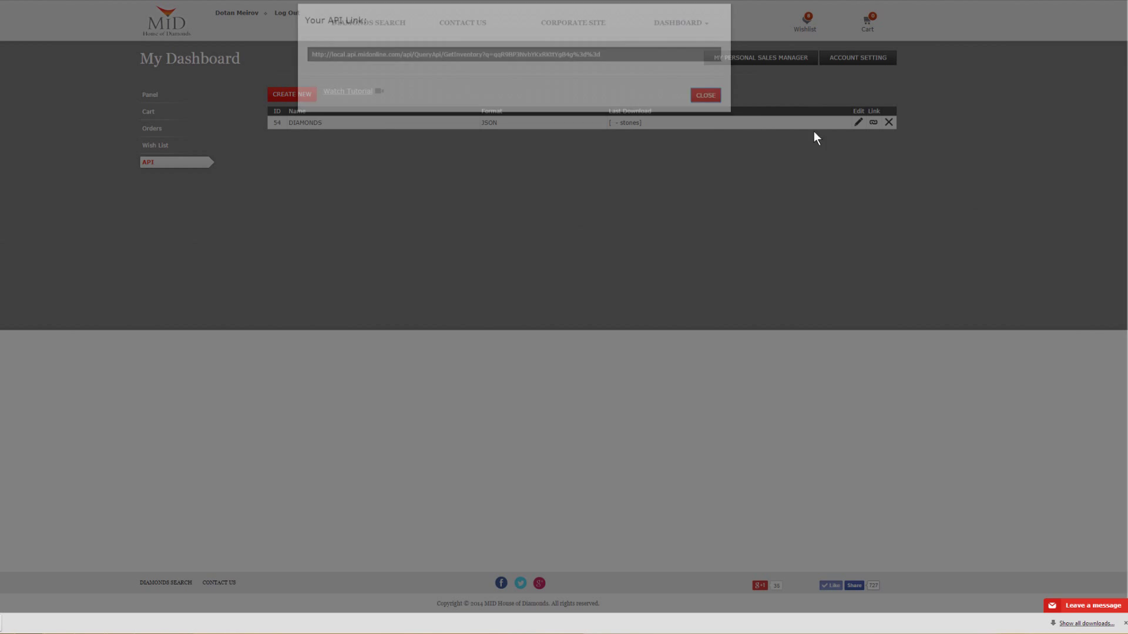
pyautogui.click(858, 122)
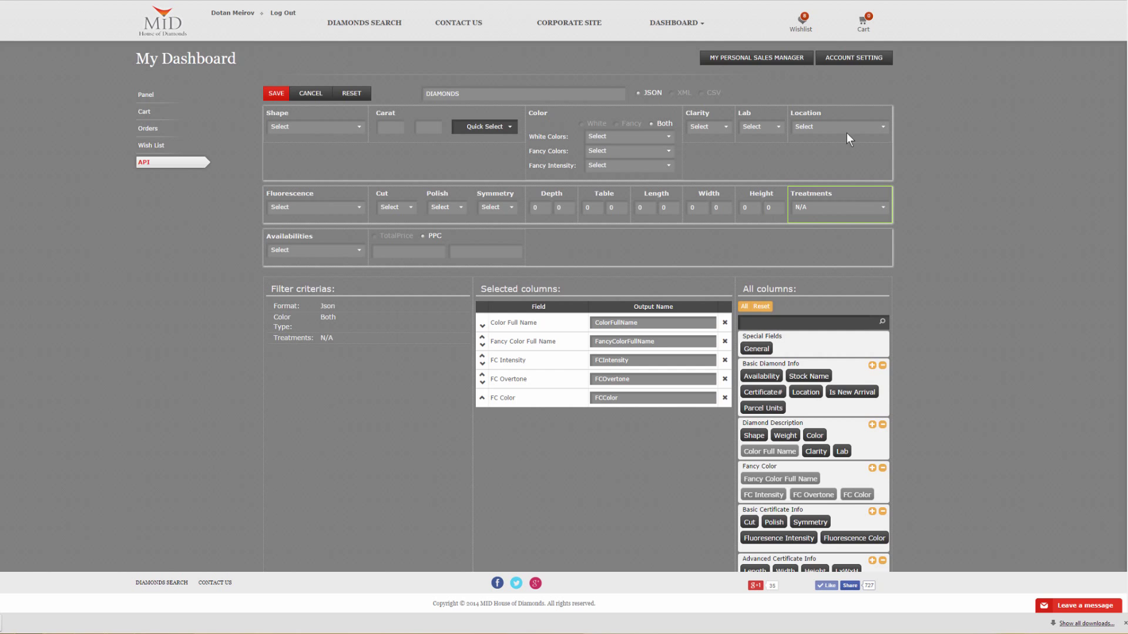
pyautogui.scroll(-1, 772, 348)
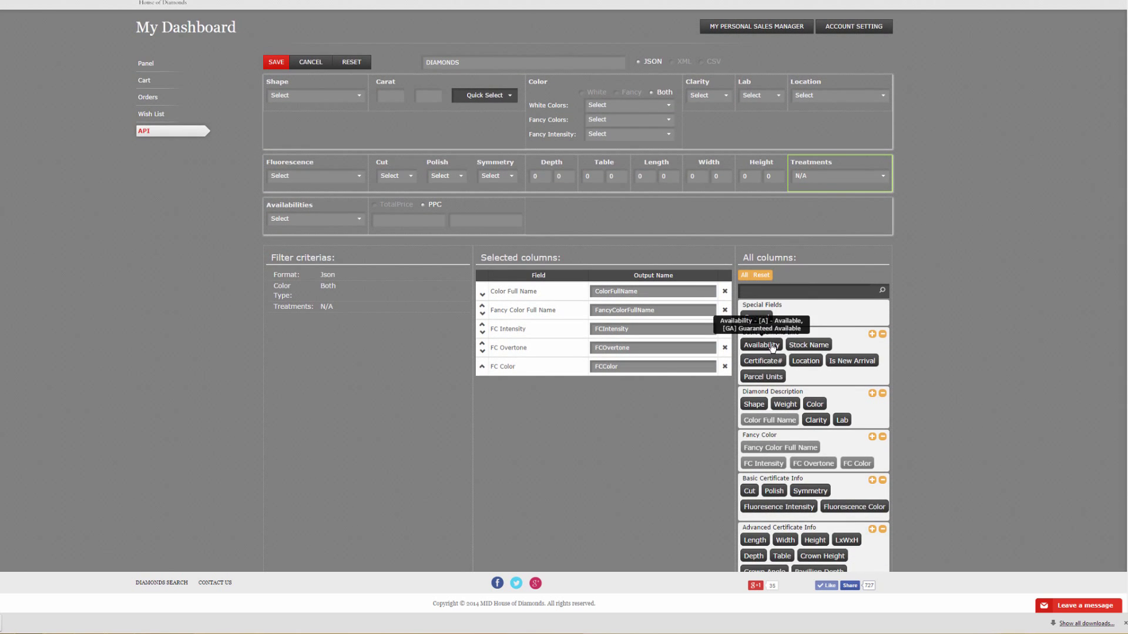
# - Add Availability, Stock Name and Certificate# columns, cancel the edit, and show DIAMONDS' API link
pyautogui.click(772, 348)
pyautogui.click(808, 344)
pyautogui.click(762, 360)
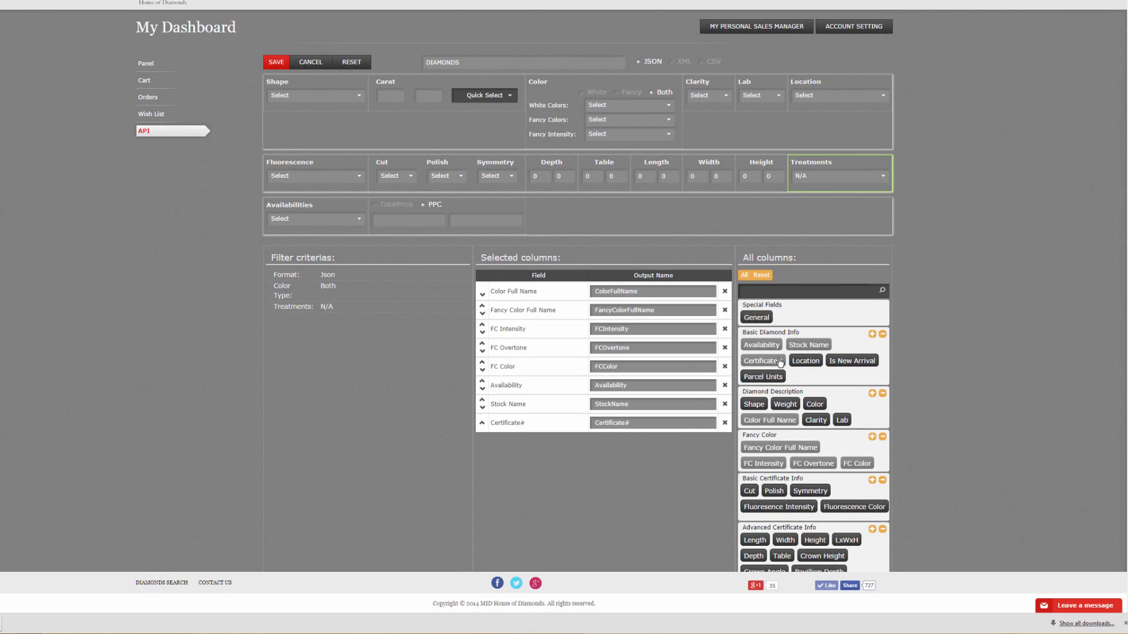
pyautogui.click(322, 62)
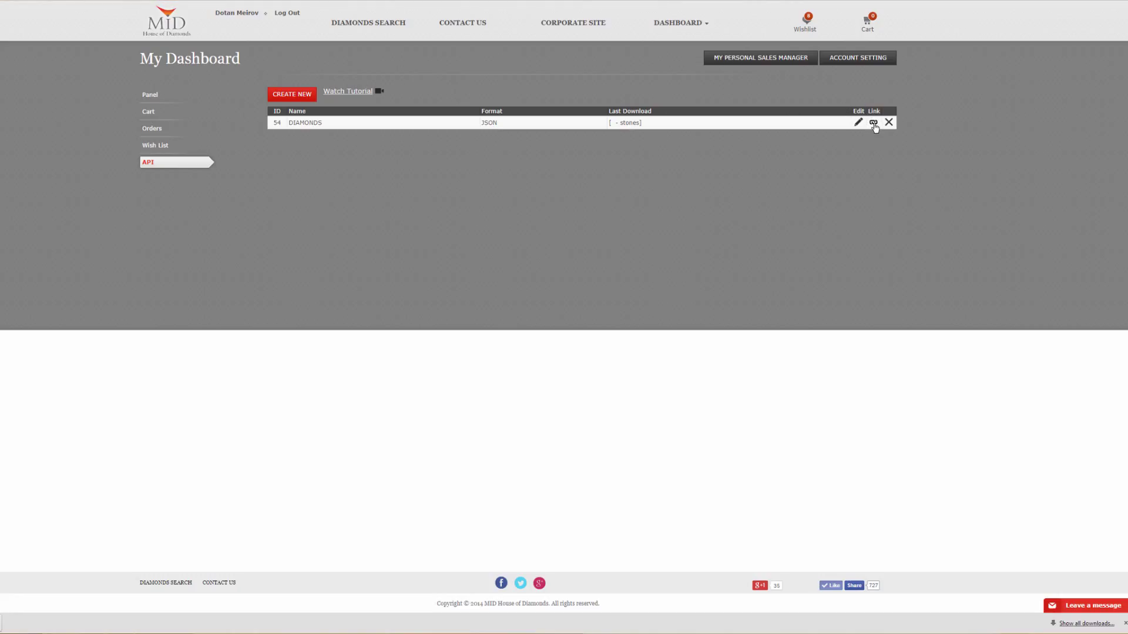
pyautogui.click(874, 122)
# - Select the DIAMONDS API link URL, close the dialog, then reopen and close it again
pyautogui.moveTo(652, 65); pyautogui.dragTo(272, 71)
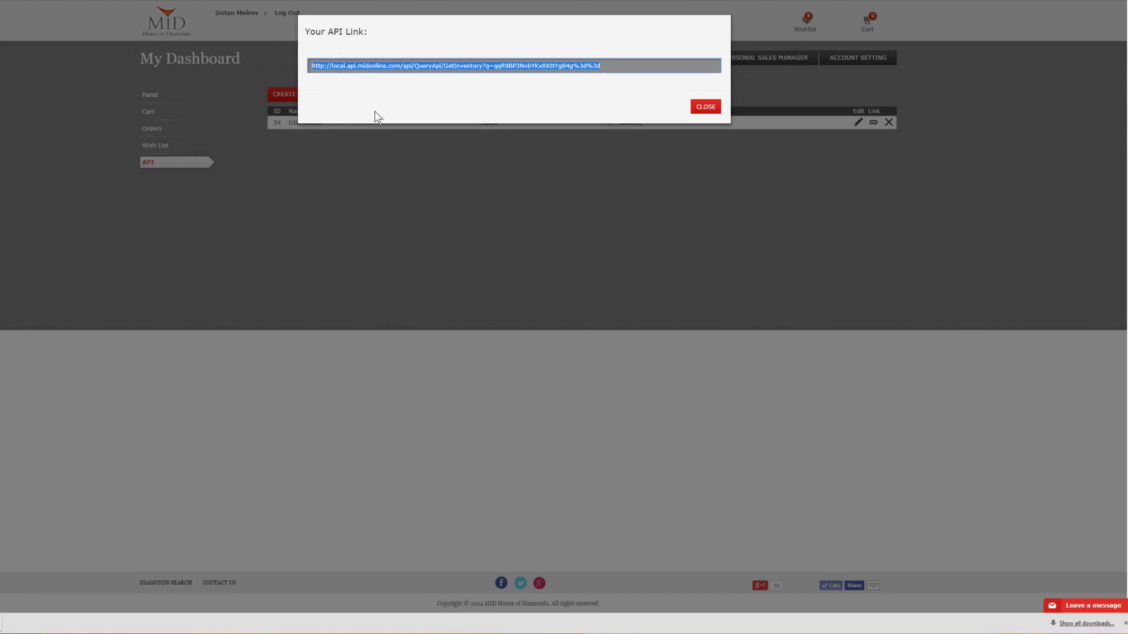
pyautogui.click(451, 165)
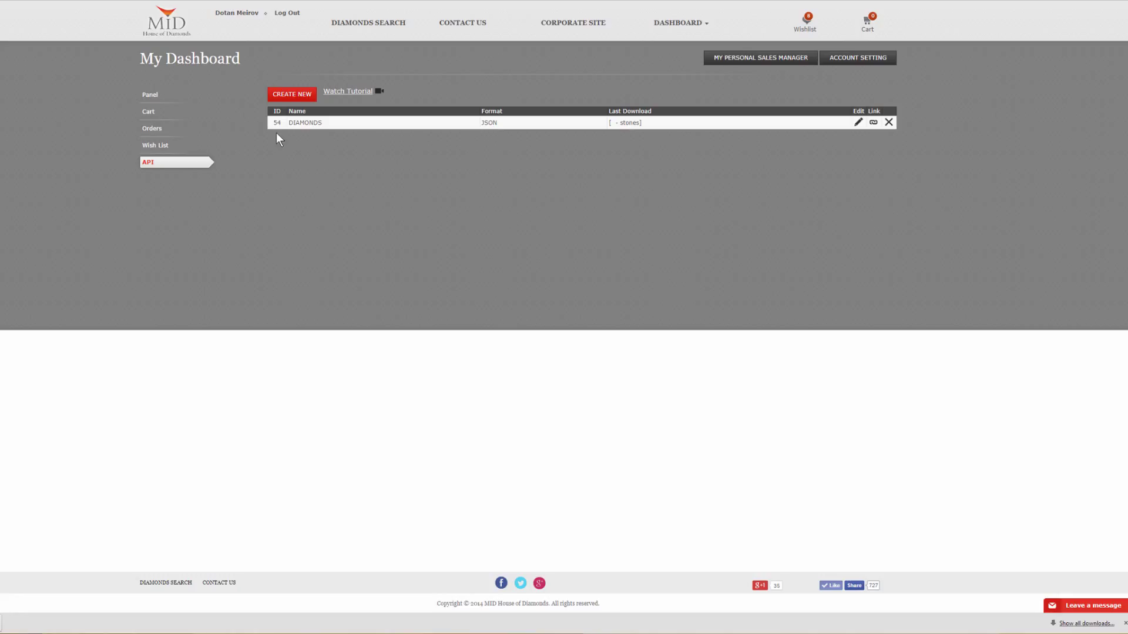
pyautogui.click(873, 123)
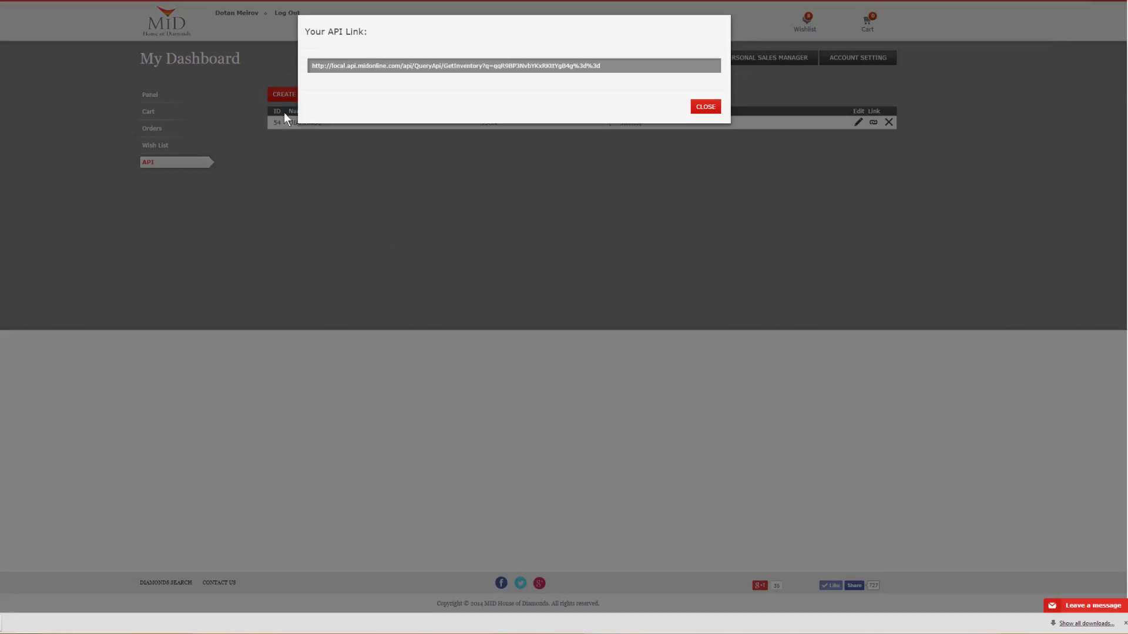
pyautogui.click(637, 149)
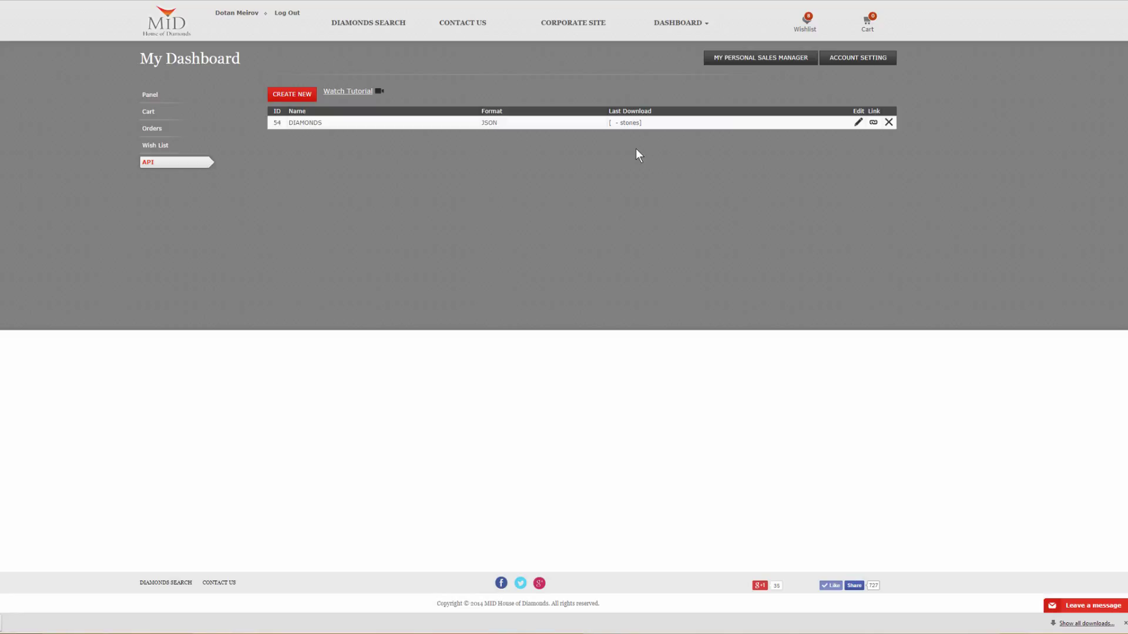